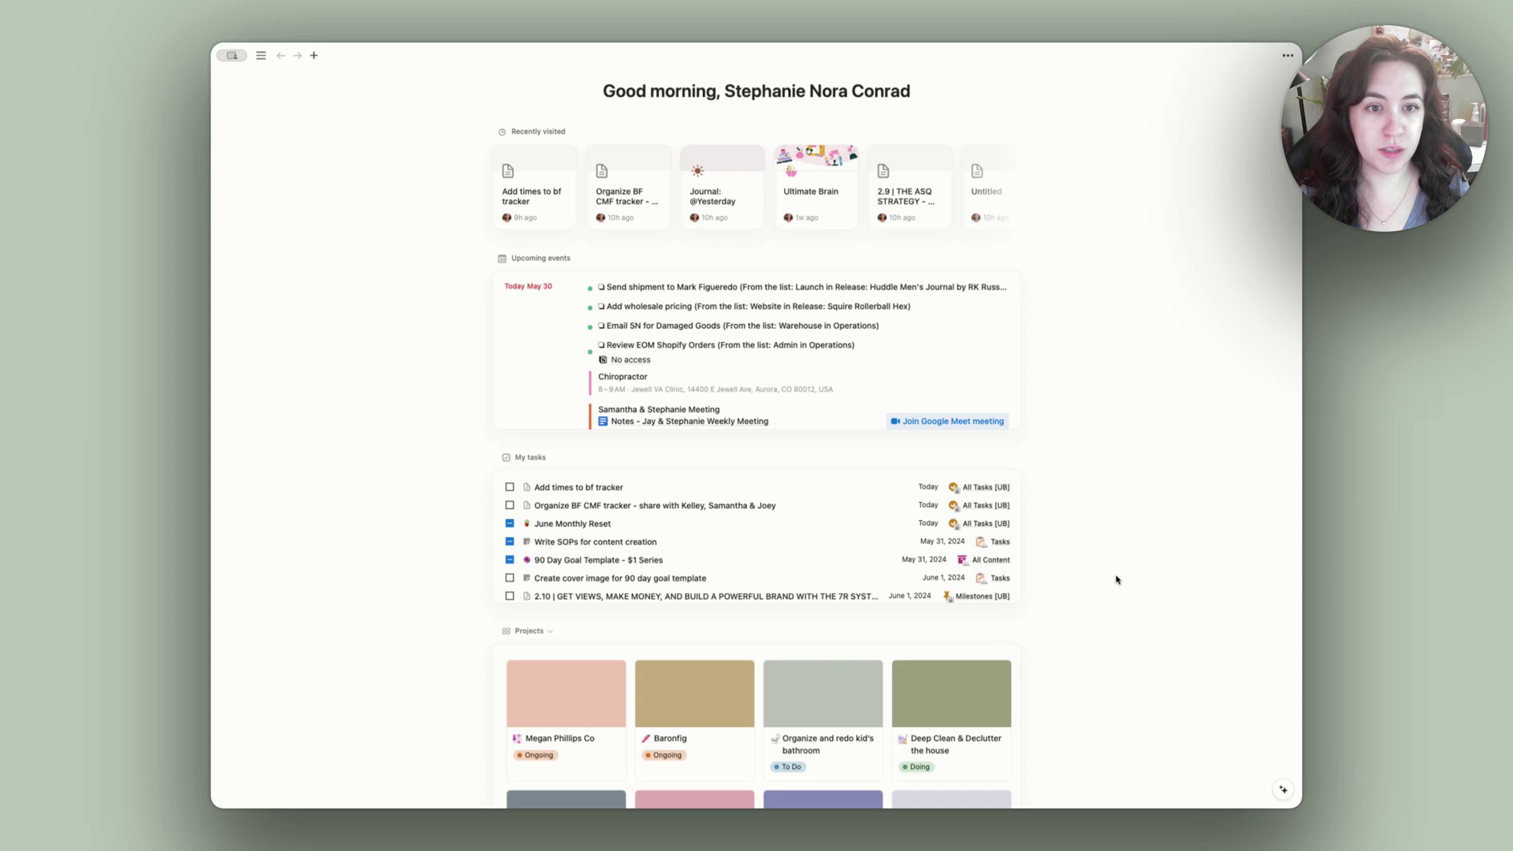
Step: Open the June Monthly Reset task from My tasks as a full page
{"action": "scroll", "coordinate": [1111, 575], "scroll_direction": "down", "scroll_amount": 3}
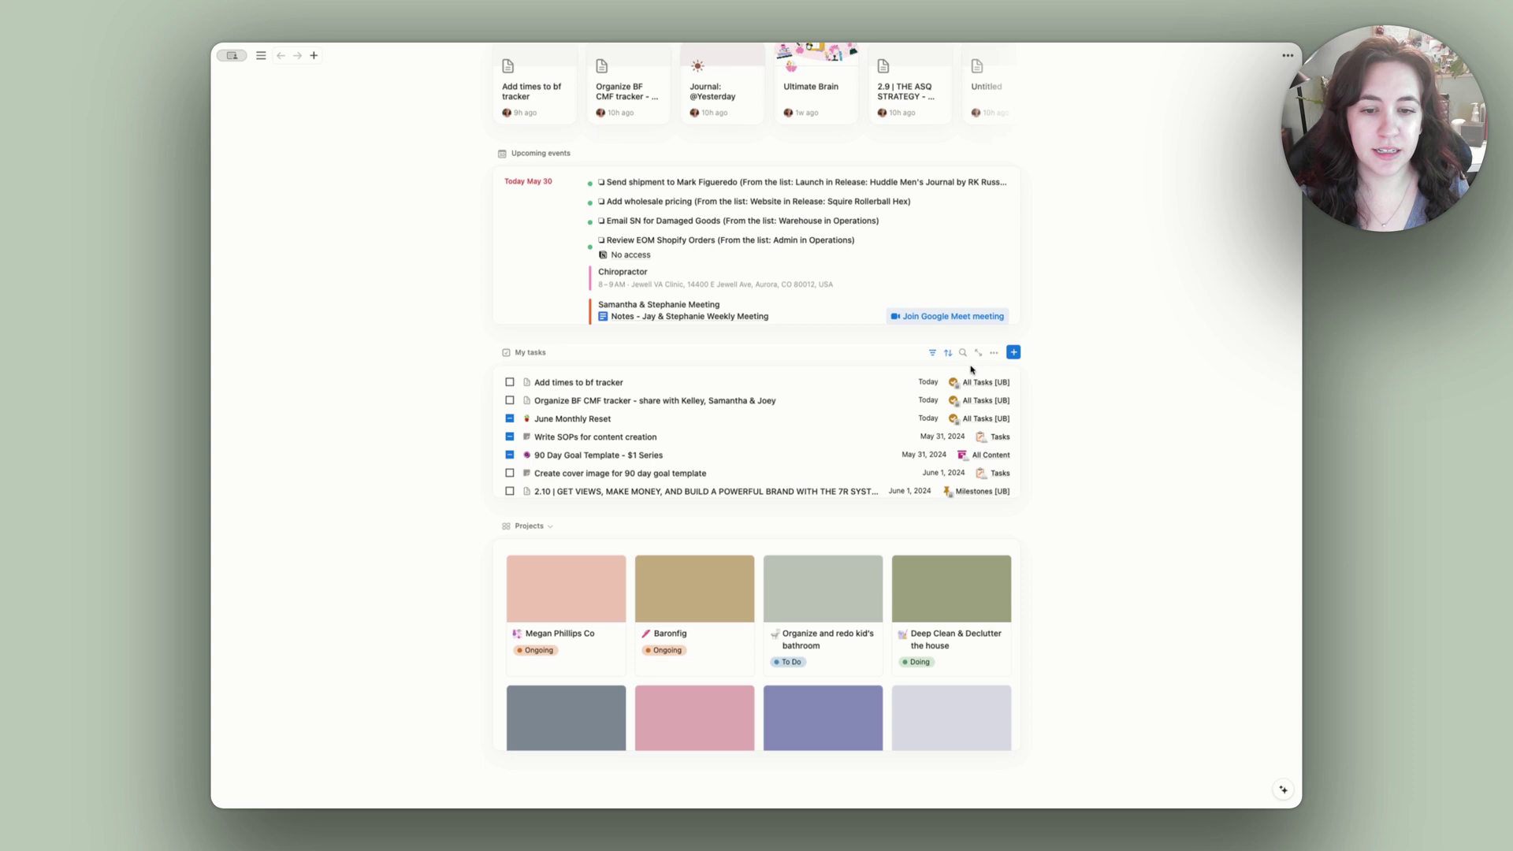
{"action": "scroll", "coordinate": [983, 414], "scroll_direction": "down", "scroll_amount": 3}
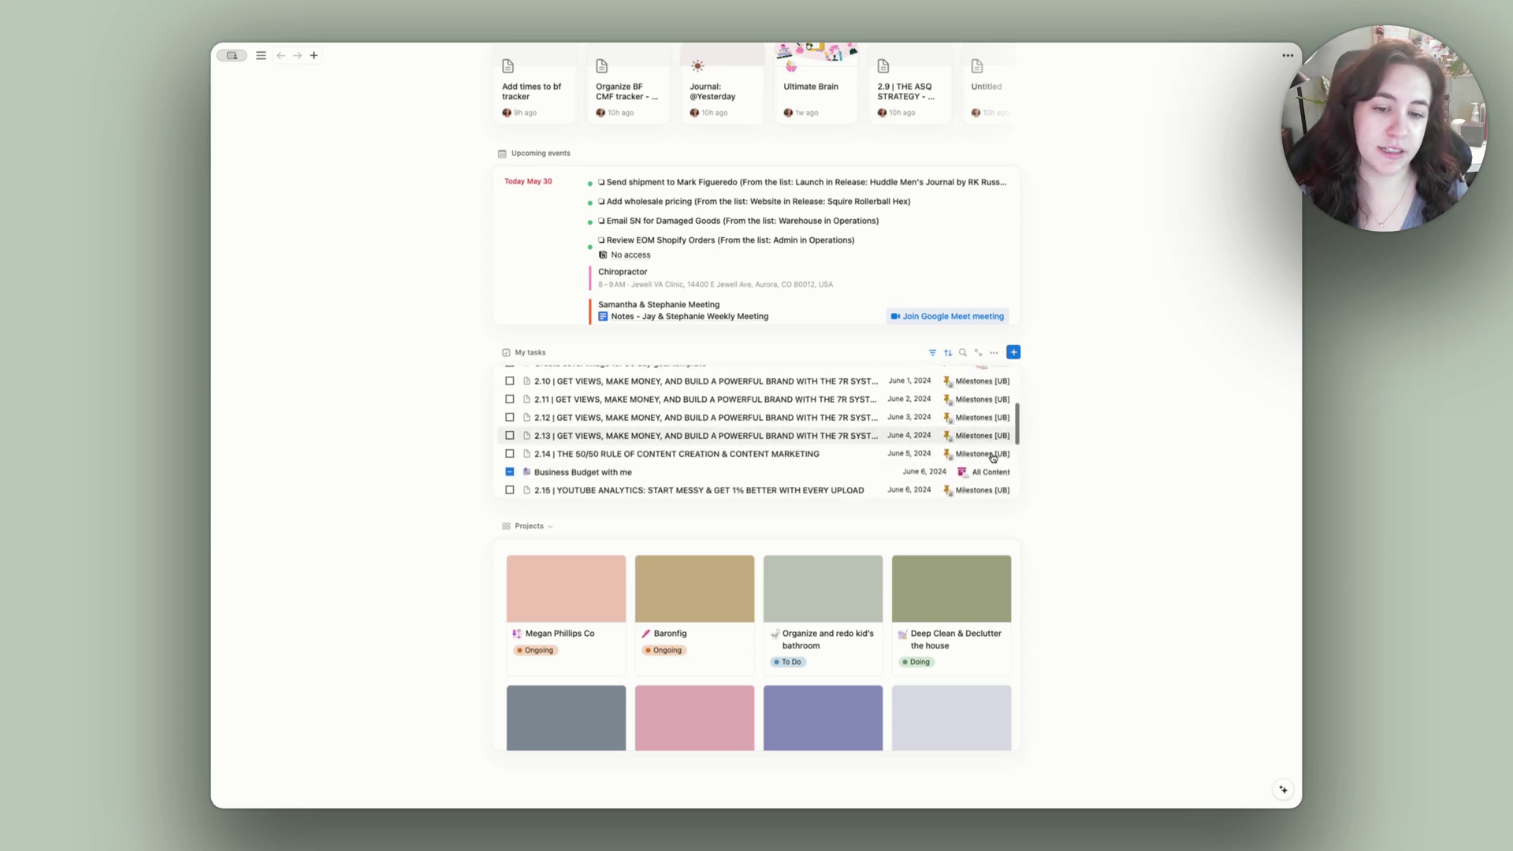
{"action": "scroll", "coordinate": [993, 462], "scroll_direction": "down", "scroll_amount": 3}
{"action": "scroll", "coordinate": [994, 462], "scroll_direction": "up", "scroll_amount": 6}
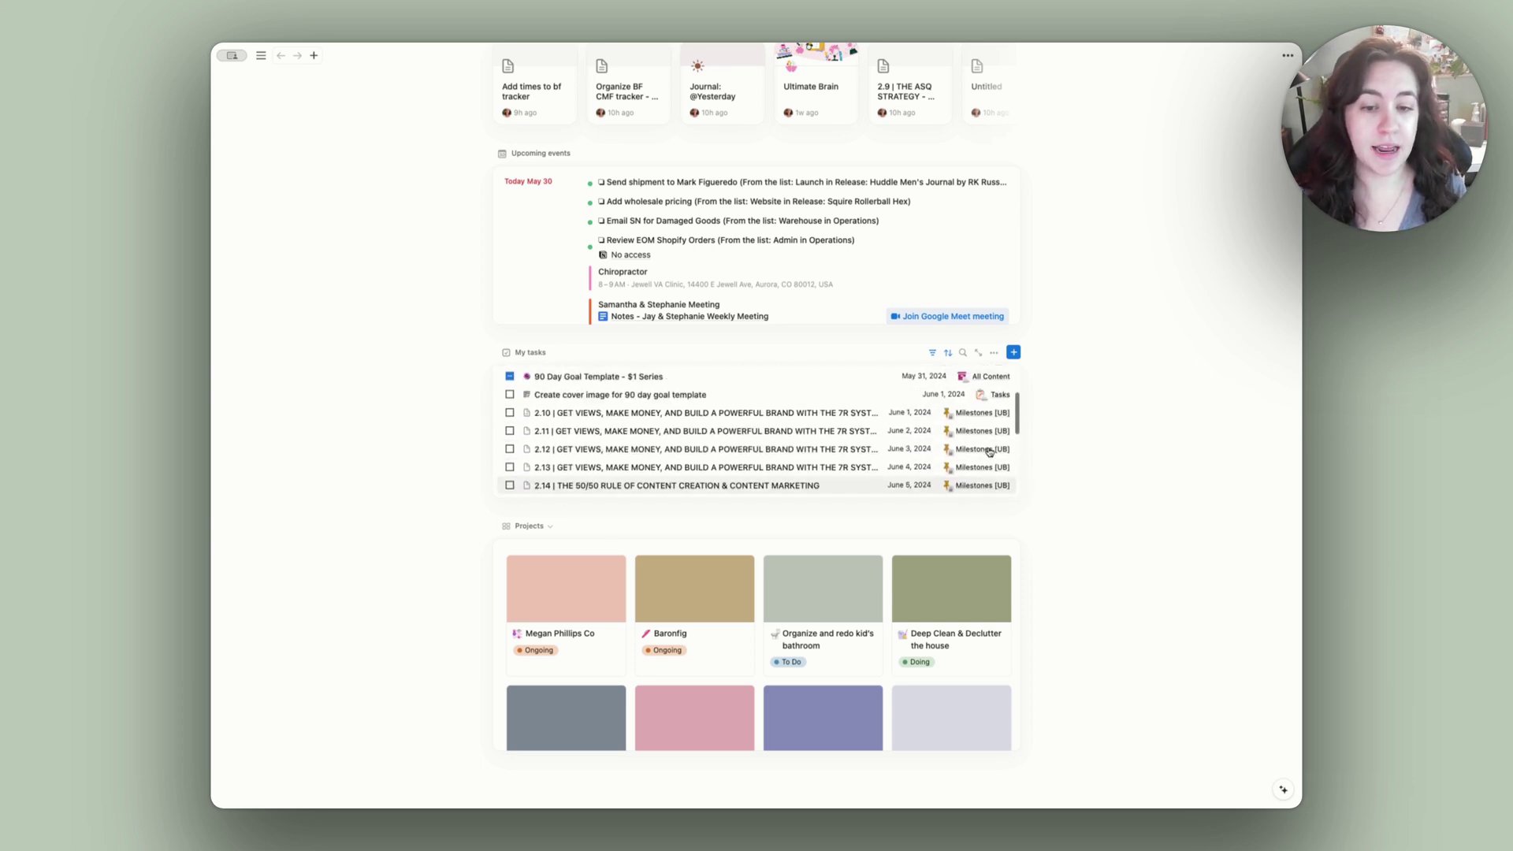
{"action": "scroll", "coordinate": [1104, 385], "scroll_direction": "up", "scroll_amount": 2}
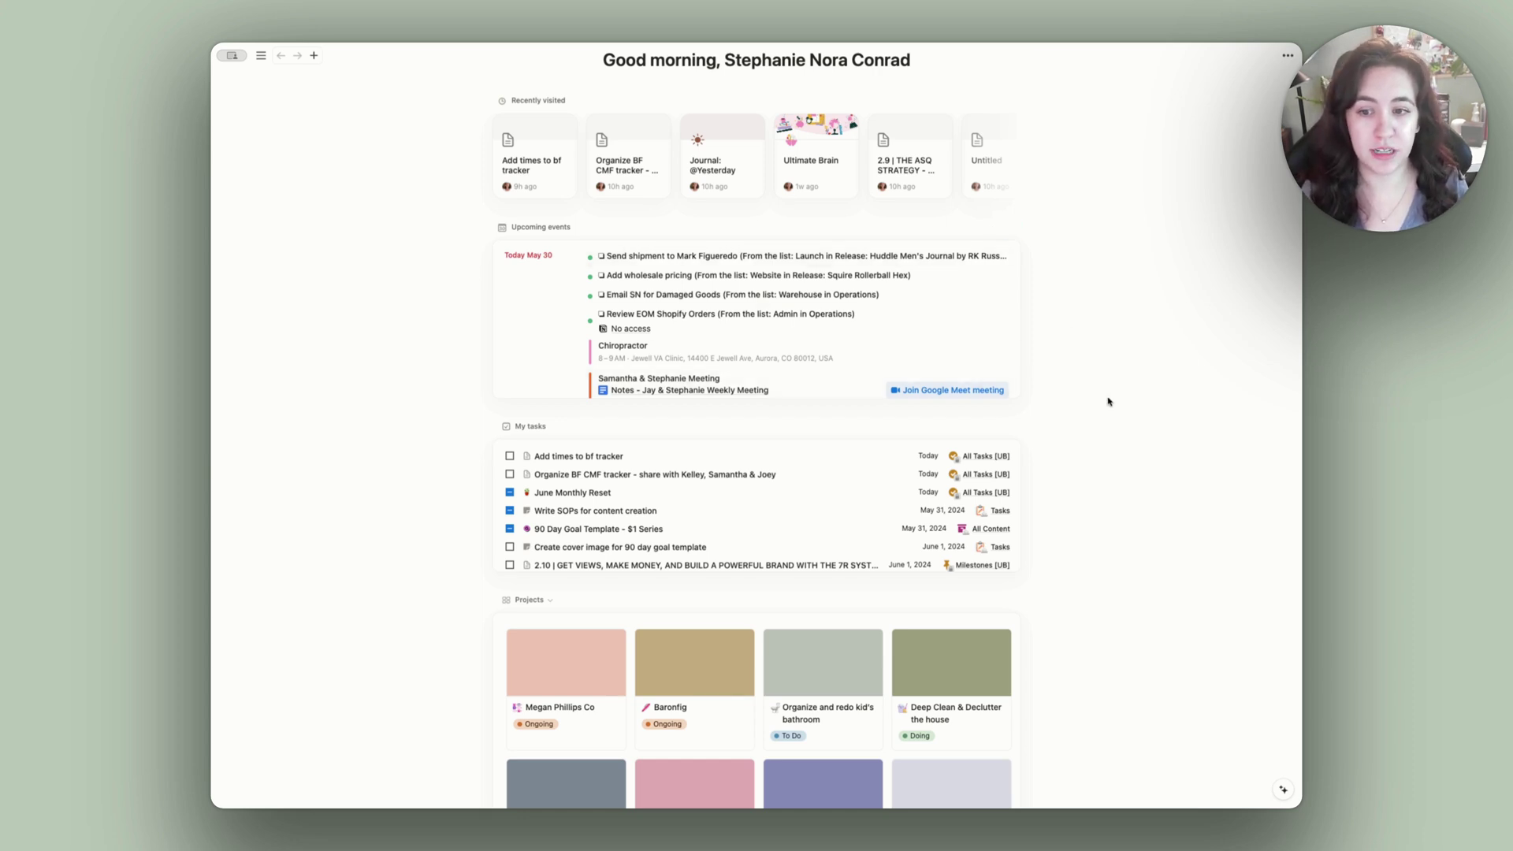
{"action": "left_click", "coordinate": [555, 494]}
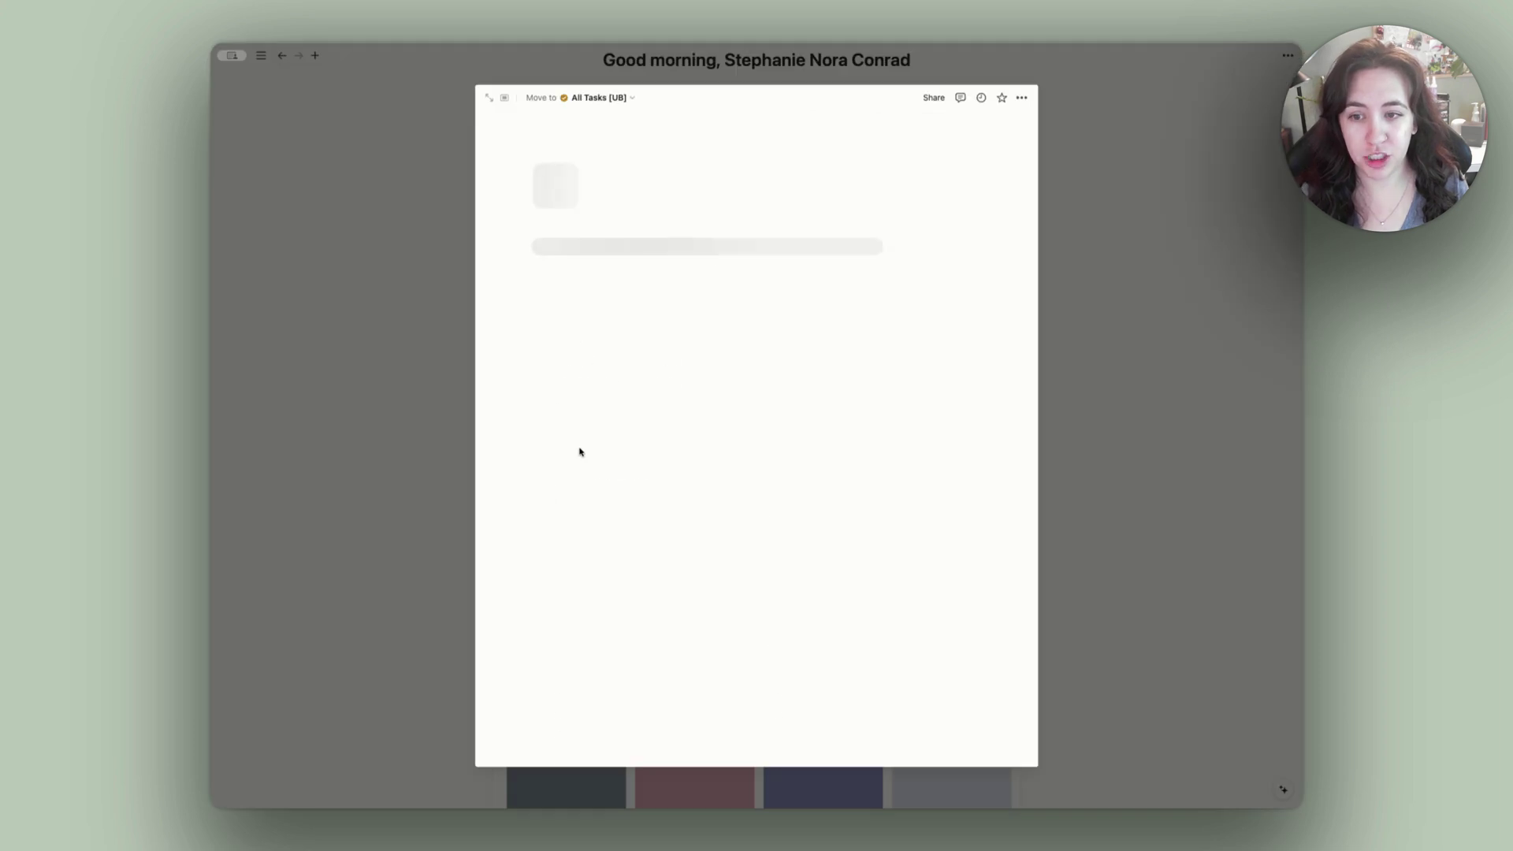
{"action": "left_click", "coordinate": [489, 96]}
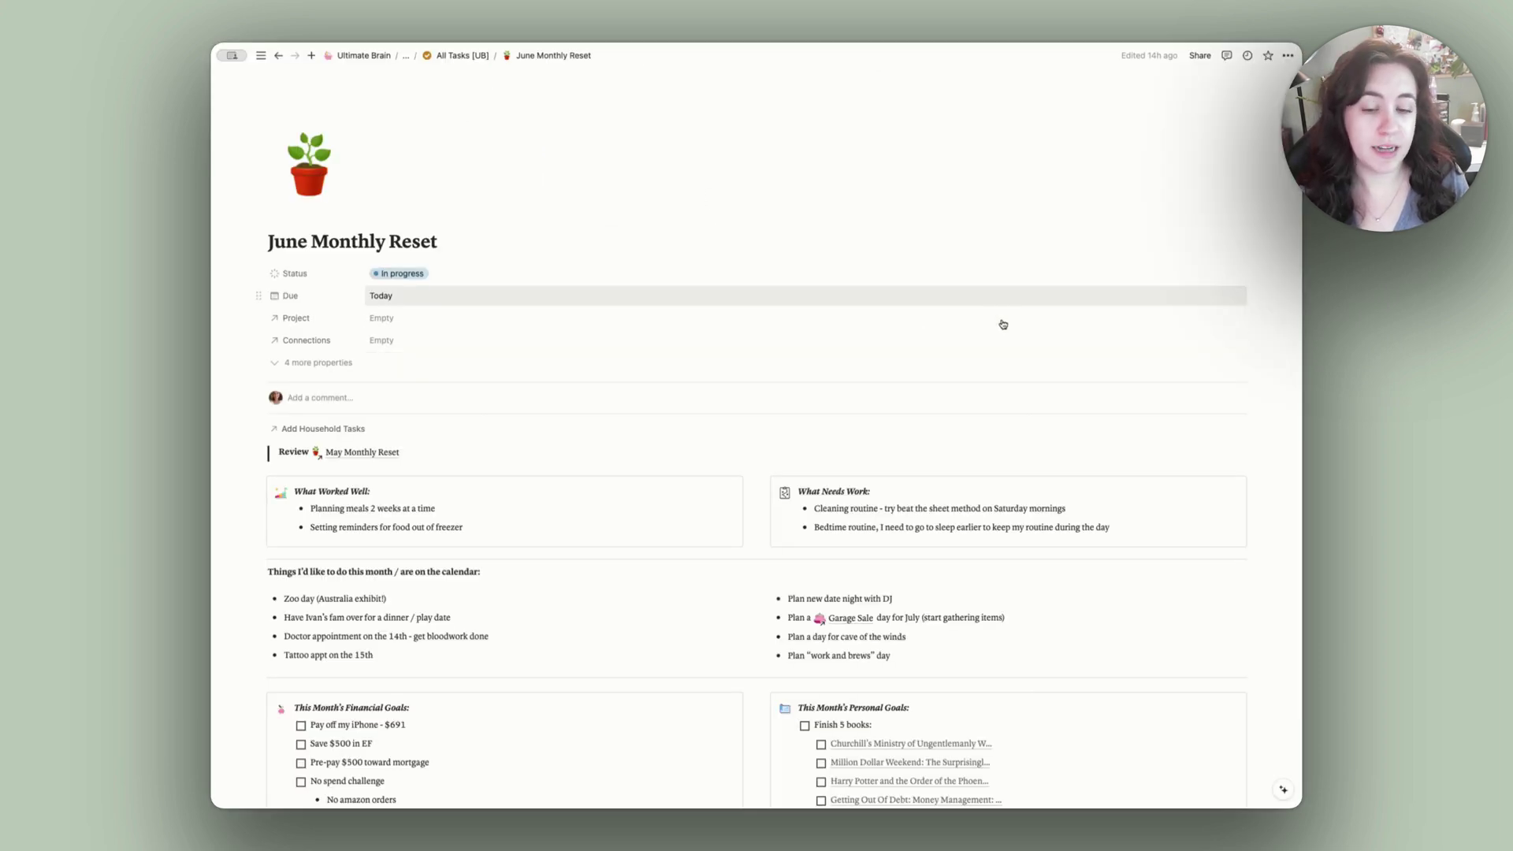
Step: Scroll through the page to review the financial, personal, work and business goal checklists
{"action": "scroll", "coordinate": [1007, 331], "scroll_direction": "down", "scroll_amount": 1}
{"action": "scroll", "coordinate": [1010, 341], "scroll_direction": "down", "scroll_amount": 1}
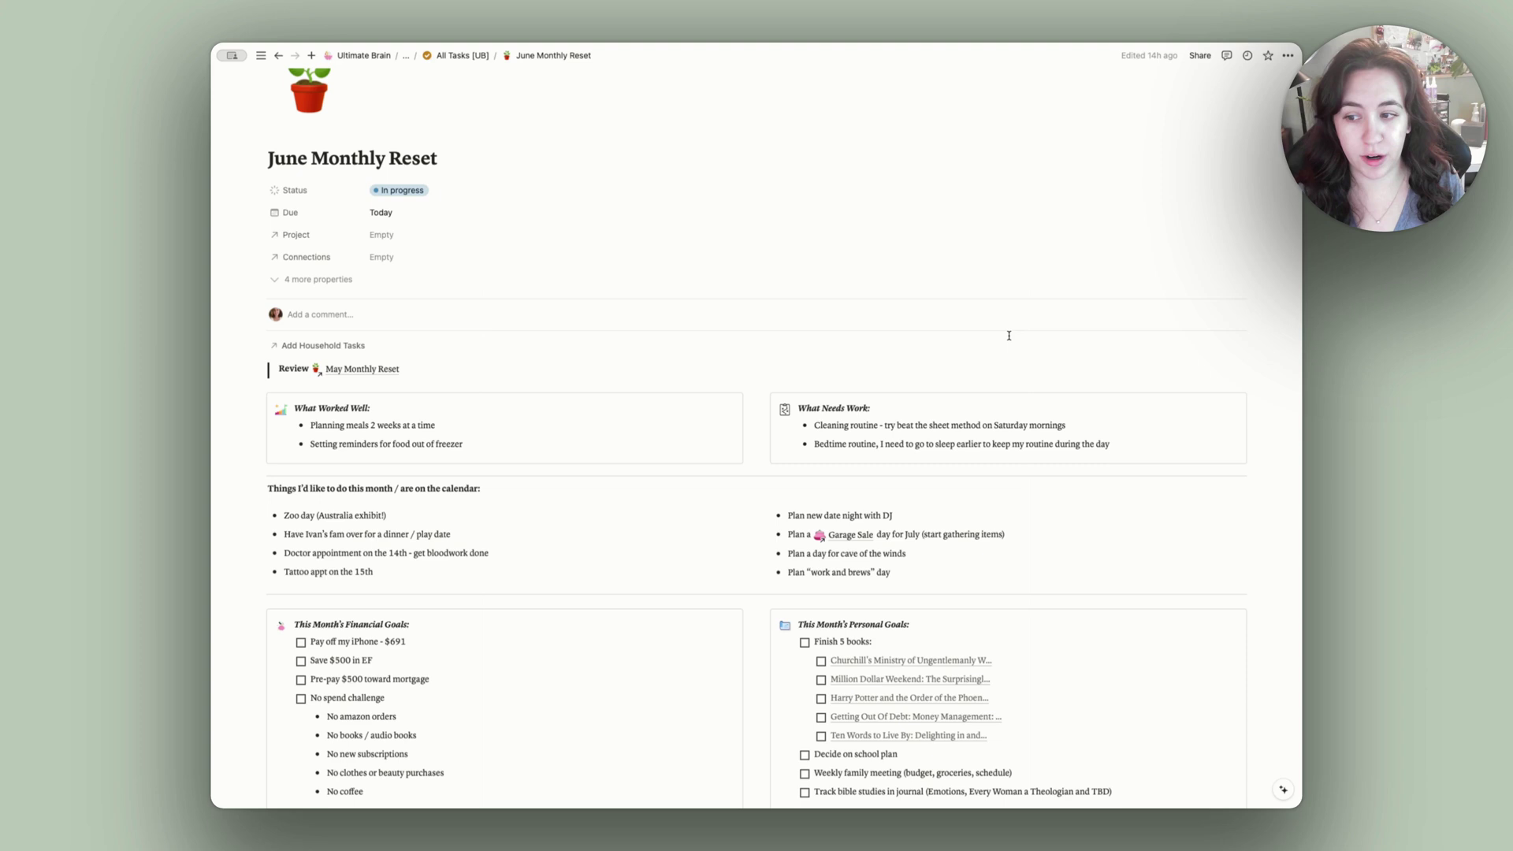
{"action": "mouse_move", "coordinate": [372, 375]}
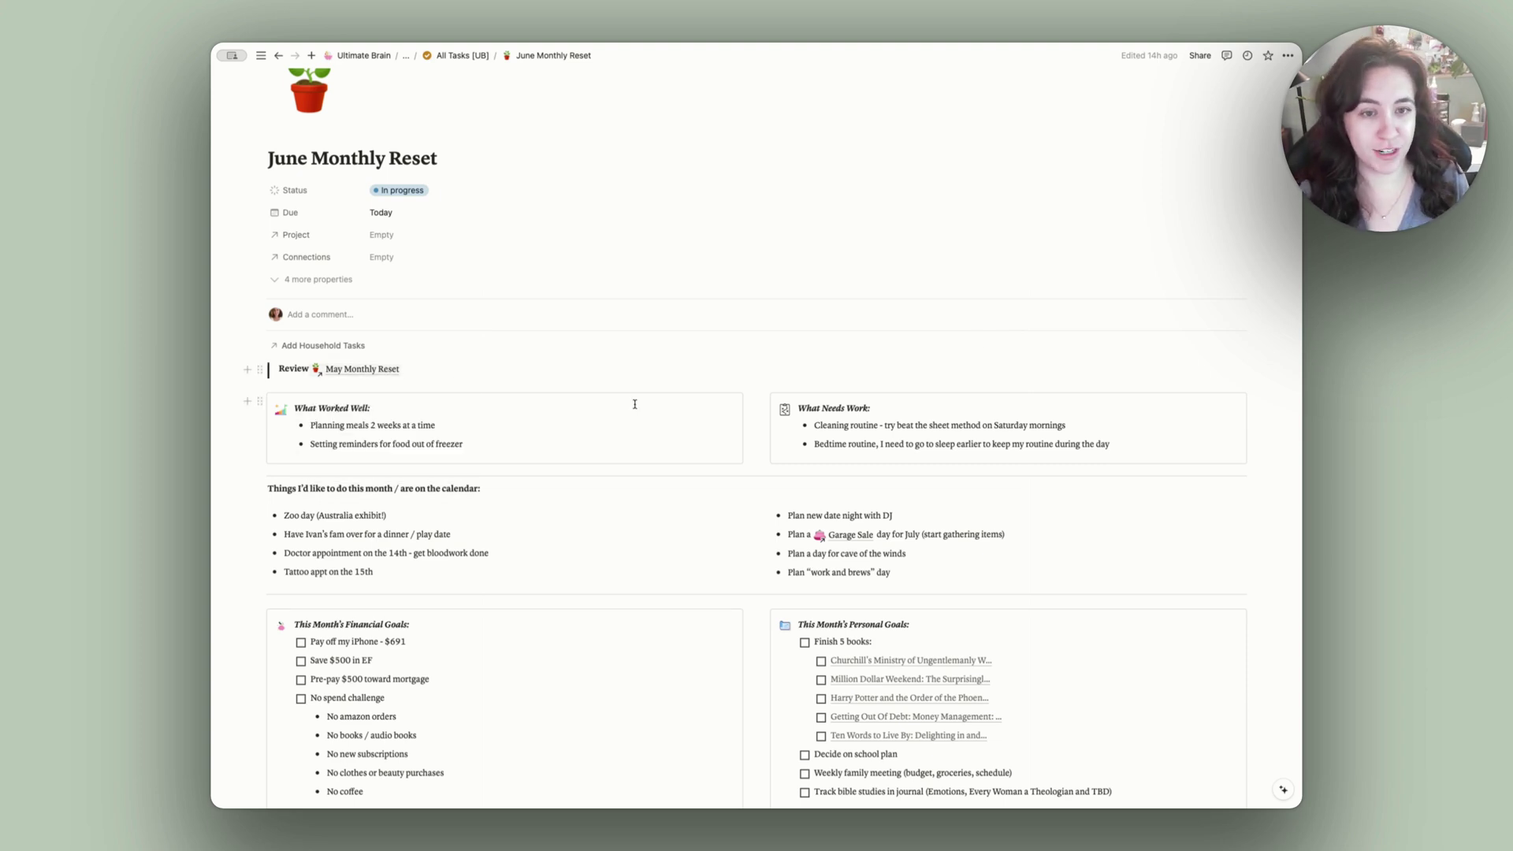
{"action": "scroll", "coordinate": [661, 407], "scroll_direction": "down", "scroll_amount": 1}
{"action": "scroll", "coordinate": [1042, 501], "scroll_direction": "down", "scroll_amount": 6}
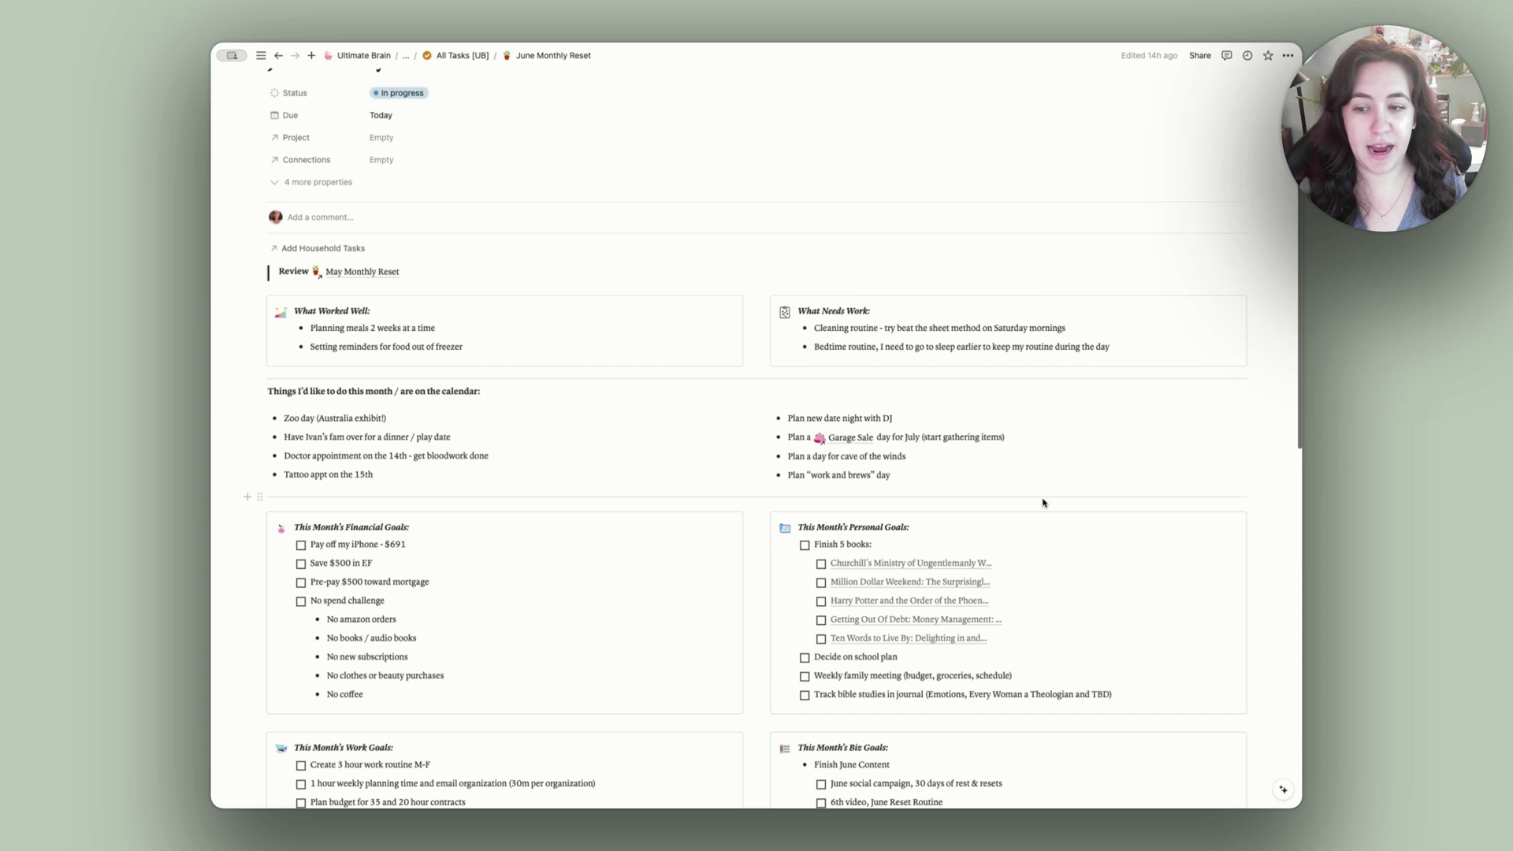
{"action": "scroll", "coordinate": [1040, 502], "scroll_direction": "down", "scroll_amount": 1}
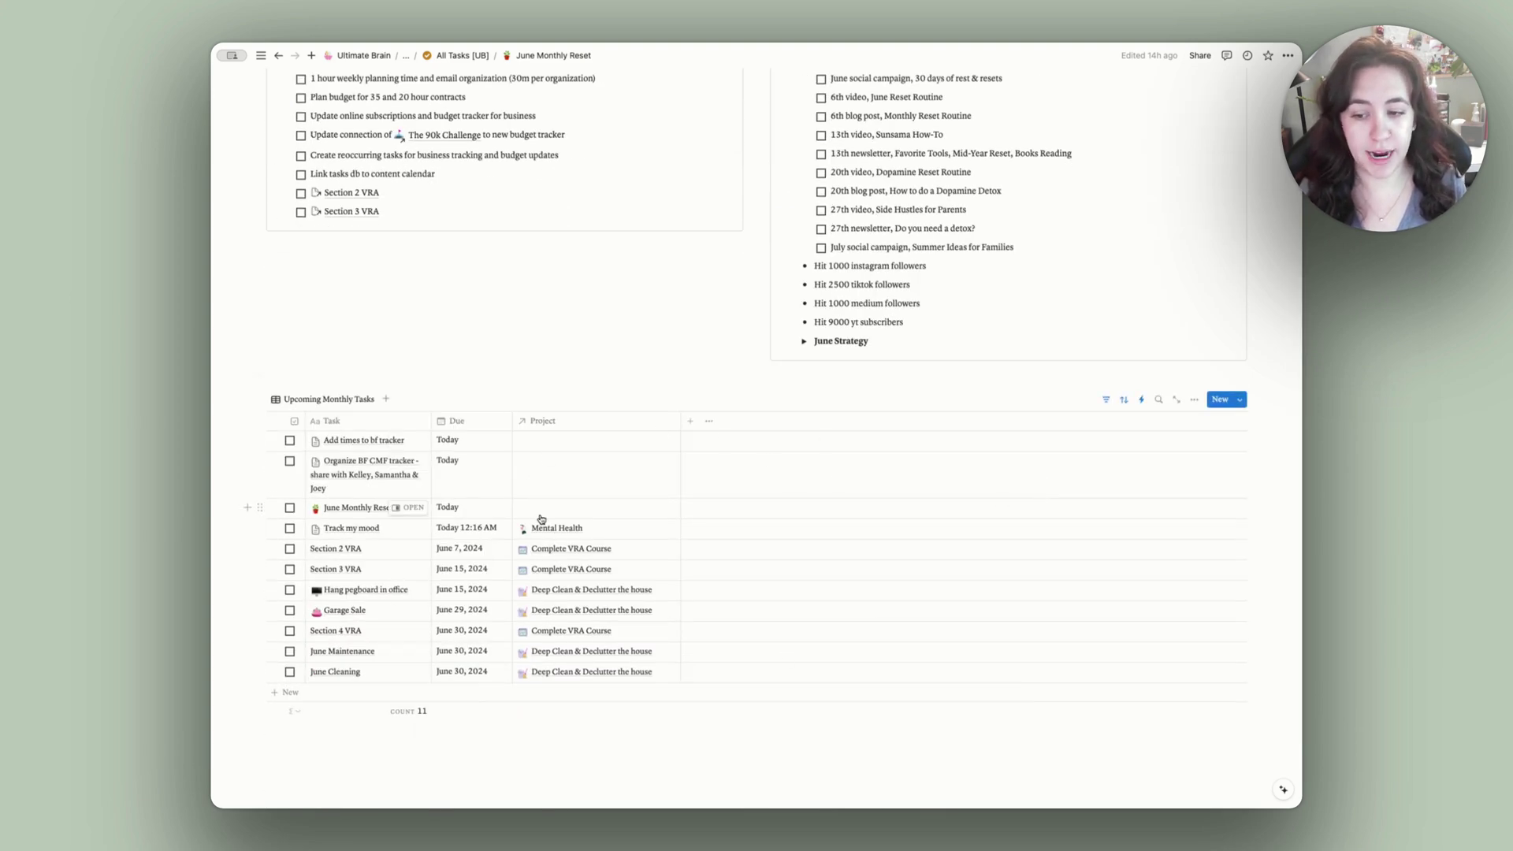
{"action": "scroll", "coordinate": [751, 504], "scroll_direction": "up", "scroll_amount": 10}
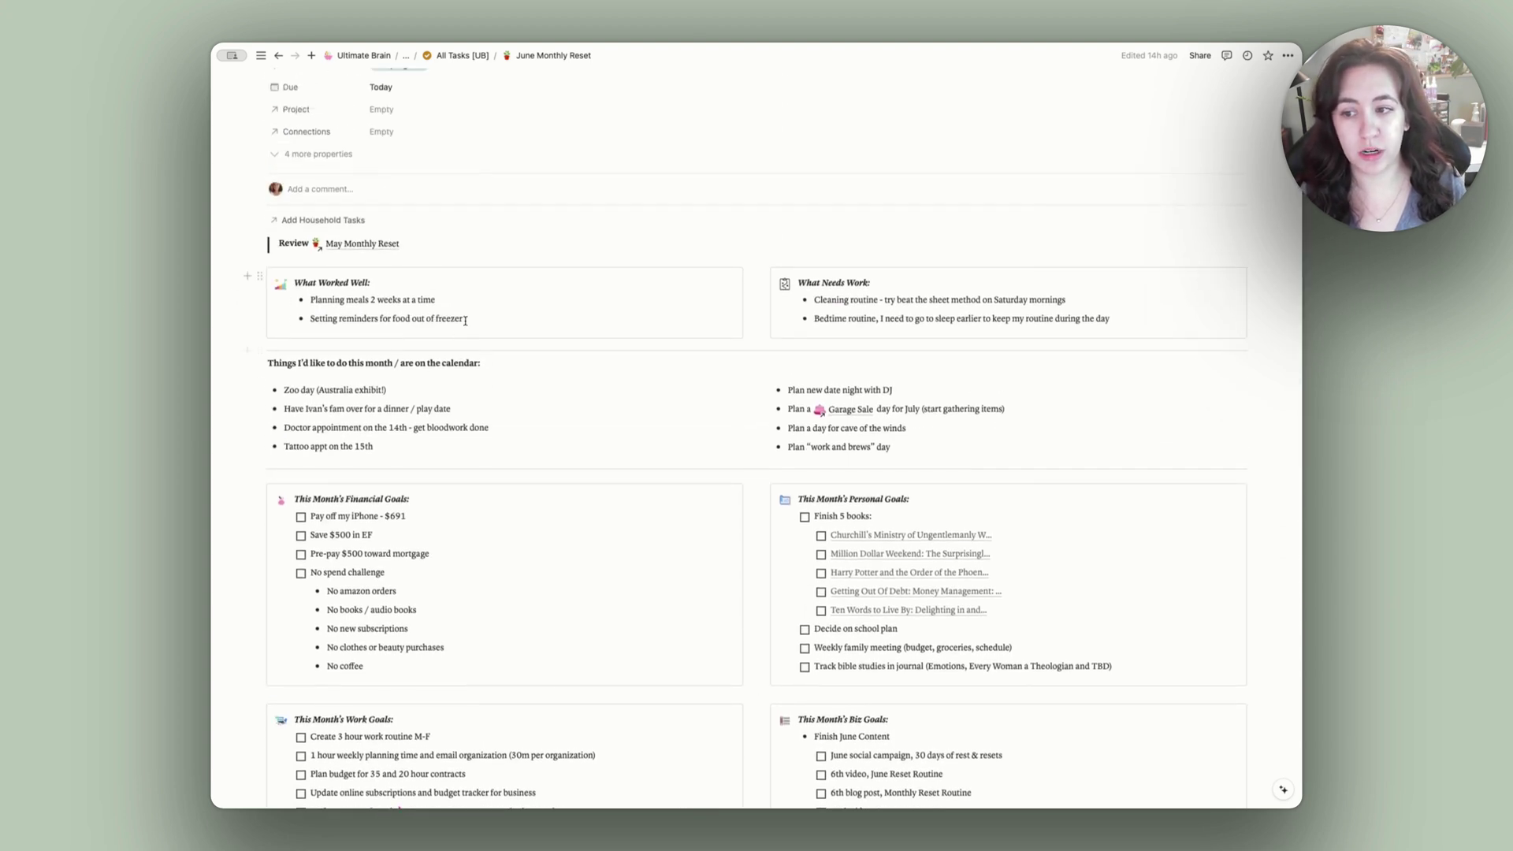
{"action": "scroll", "coordinate": [504, 299], "scroll_direction": "down", "scroll_amount": 1}
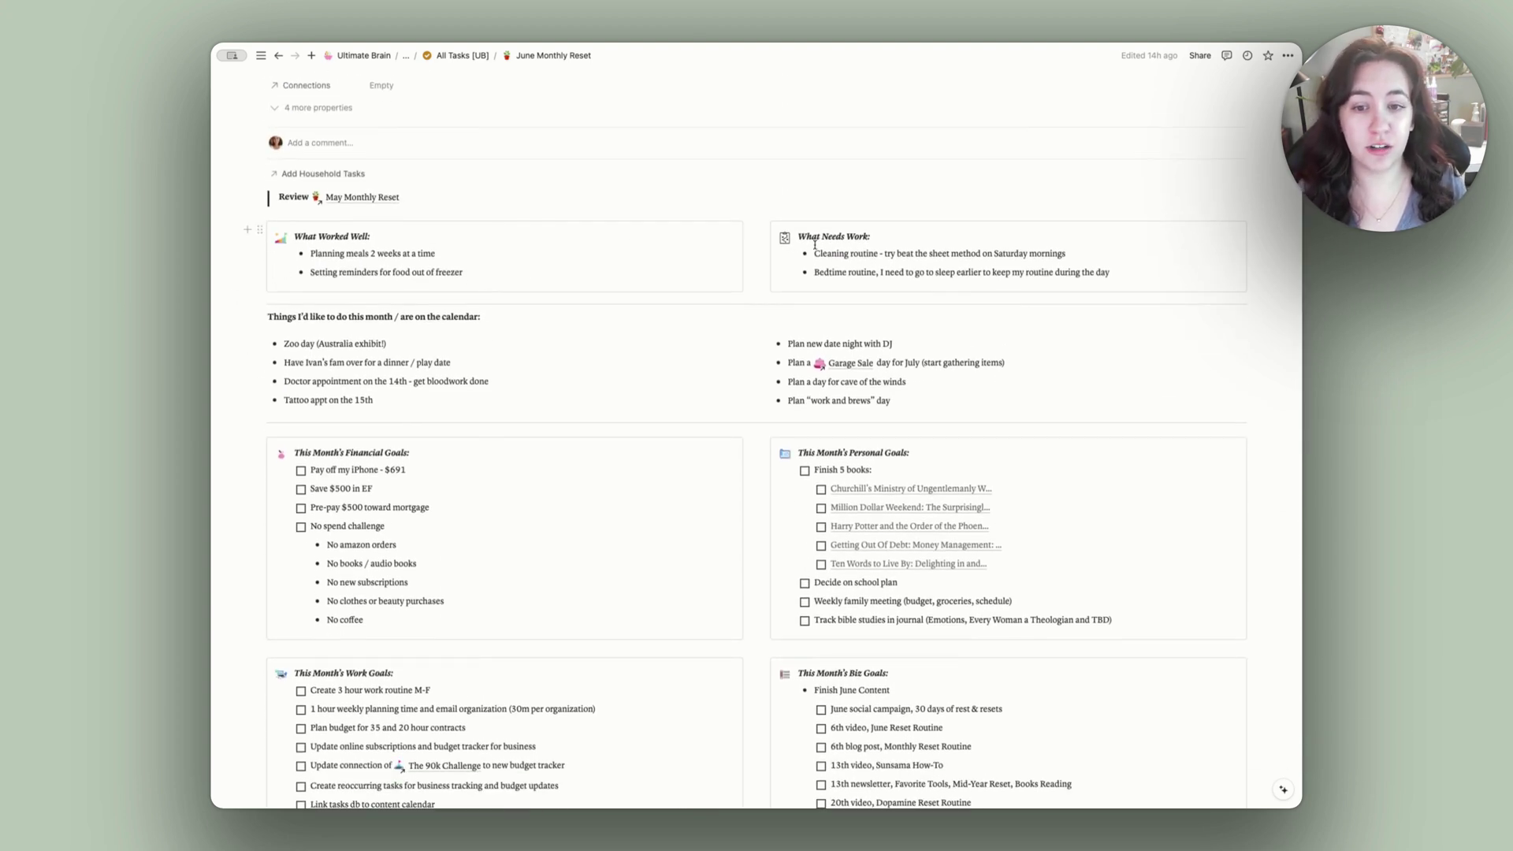
{"action": "scroll", "coordinate": [815, 245], "scroll_direction": "up", "scroll_amount": 1}
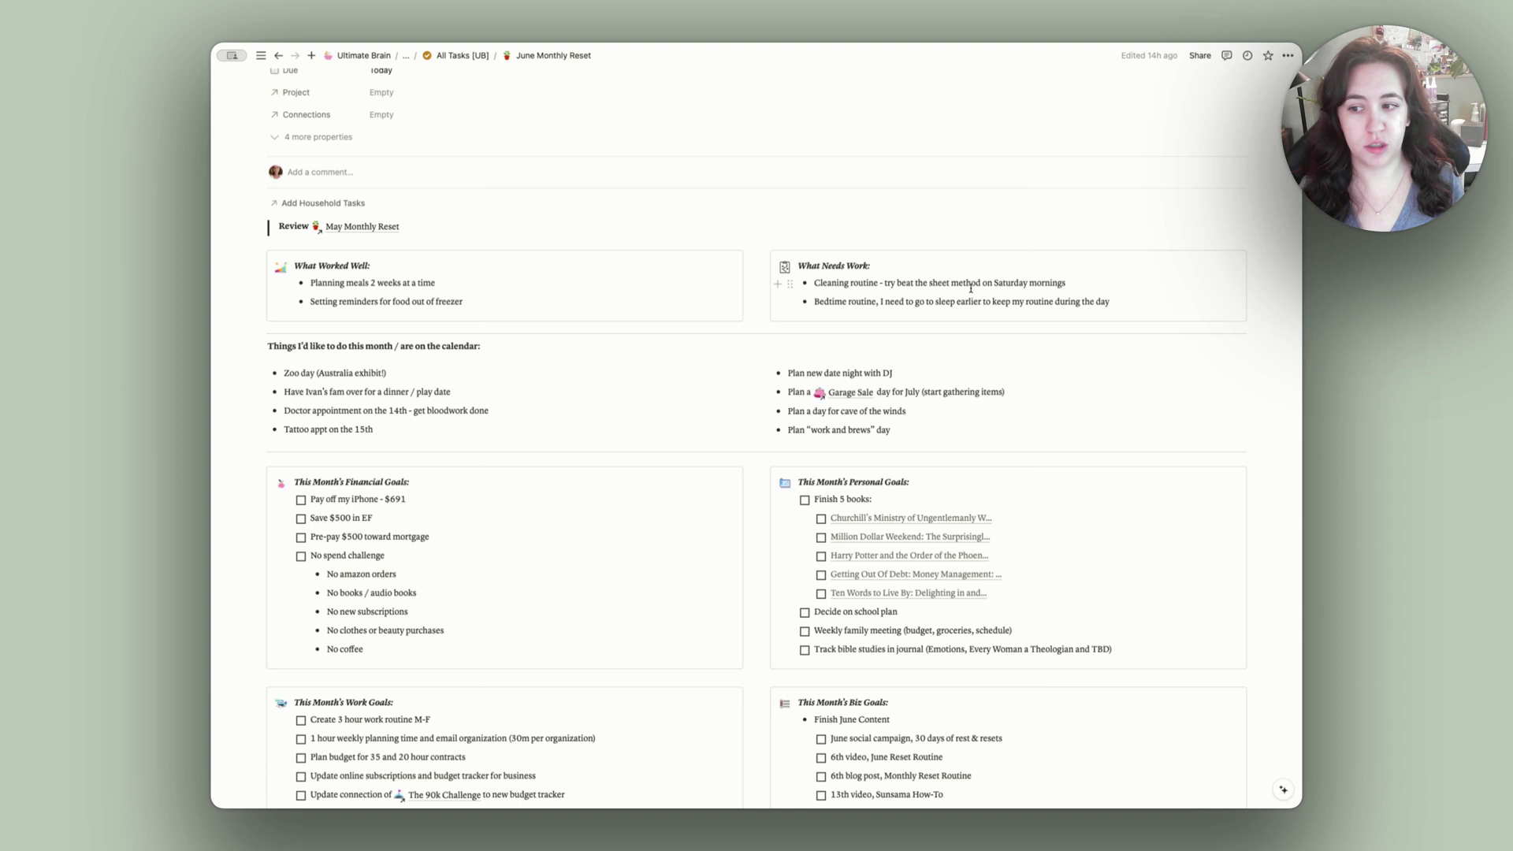
{"action": "scroll", "coordinate": [970, 289], "scroll_direction": "down", "scroll_amount": 2}
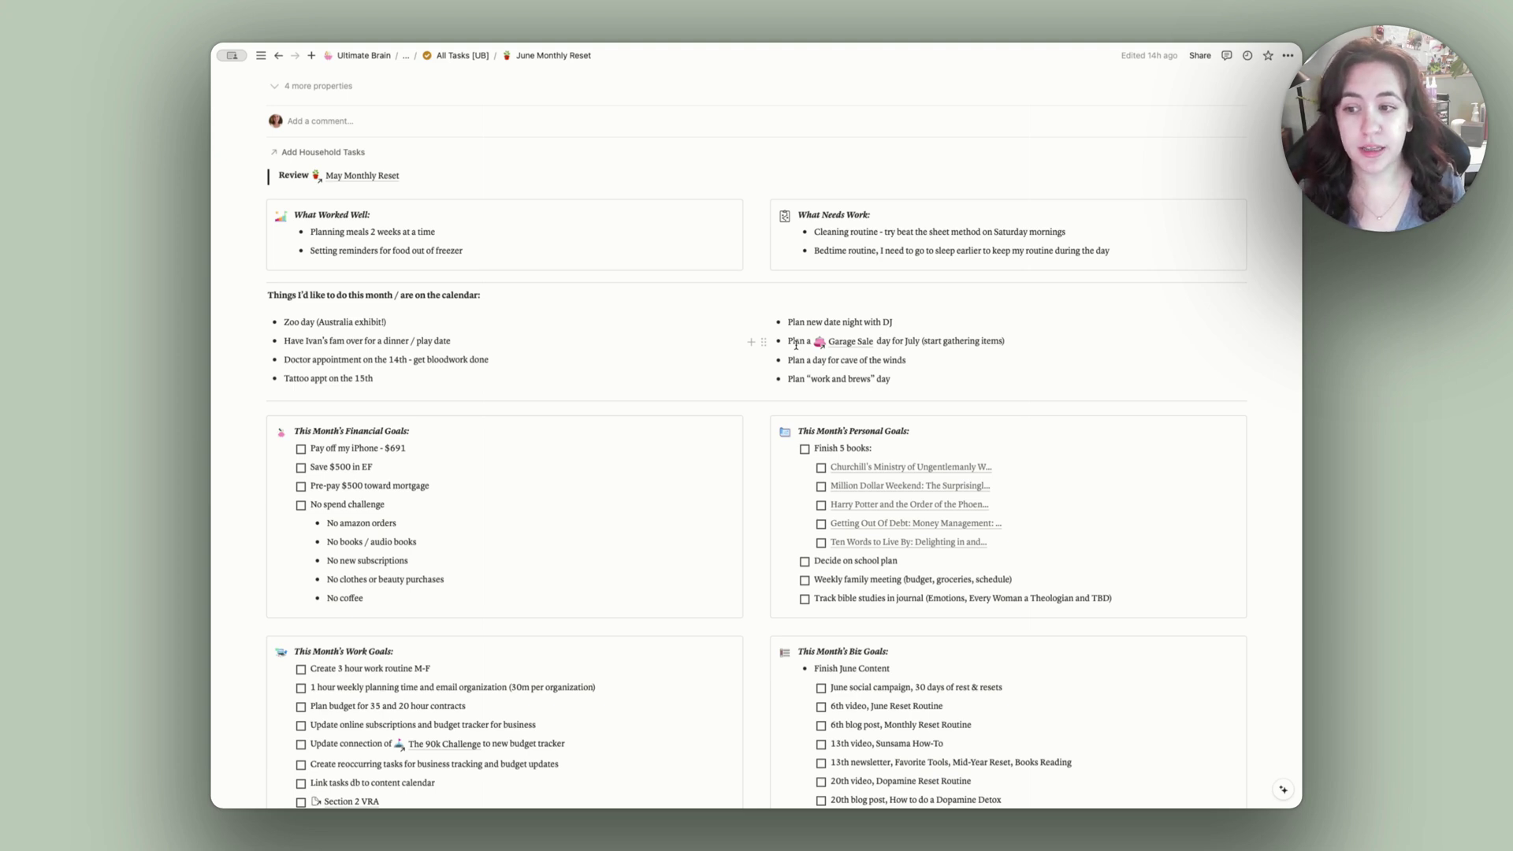
{"action": "scroll", "coordinate": [796, 345], "scroll_direction": "down", "scroll_amount": 1}
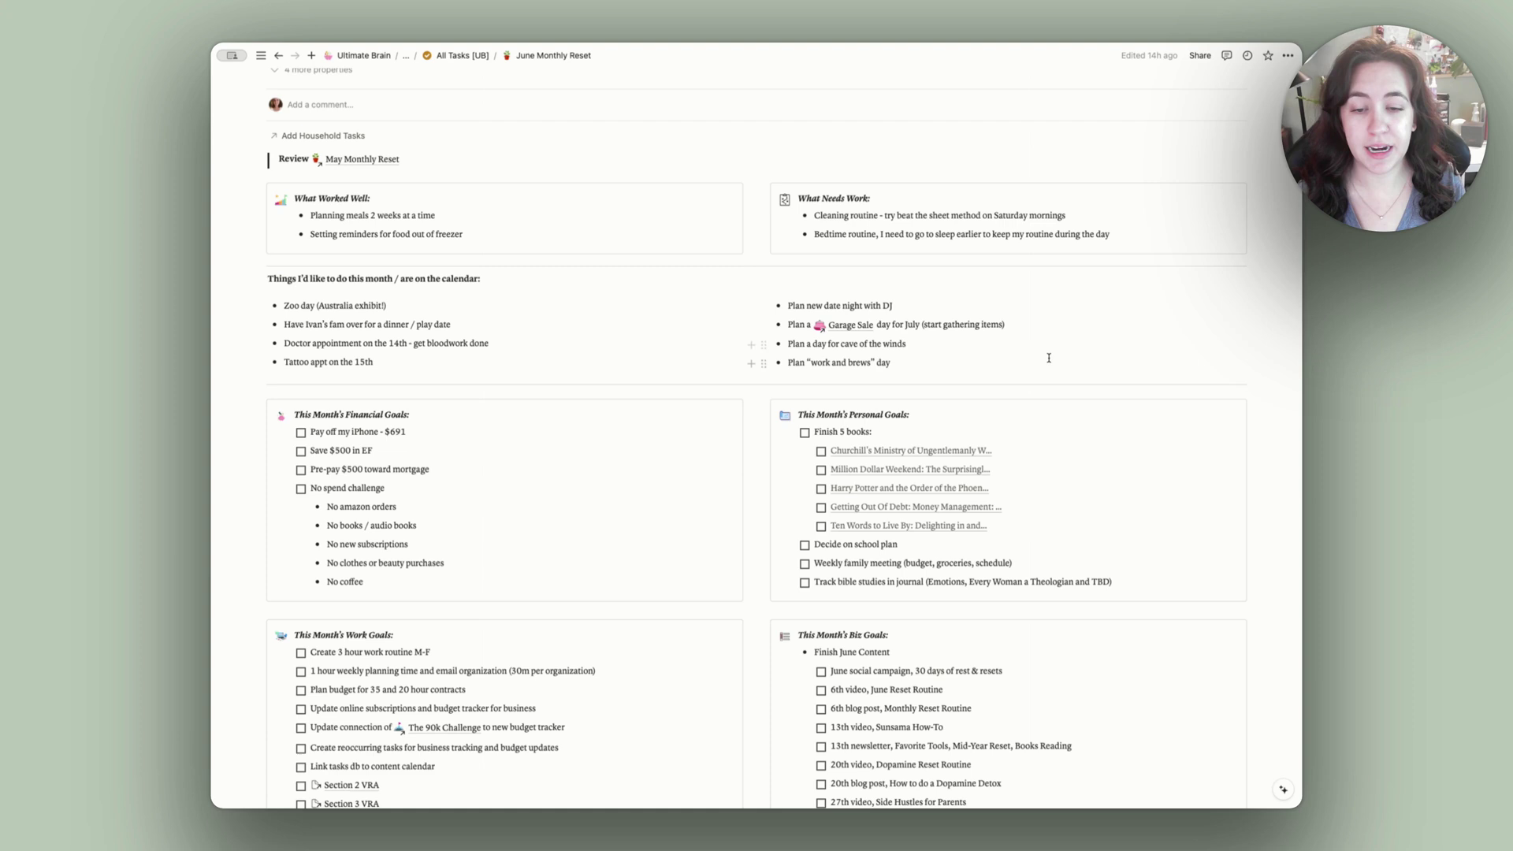
{"action": "scroll", "coordinate": [1049, 357], "scroll_direction": "down", "scroll_amount": 2}
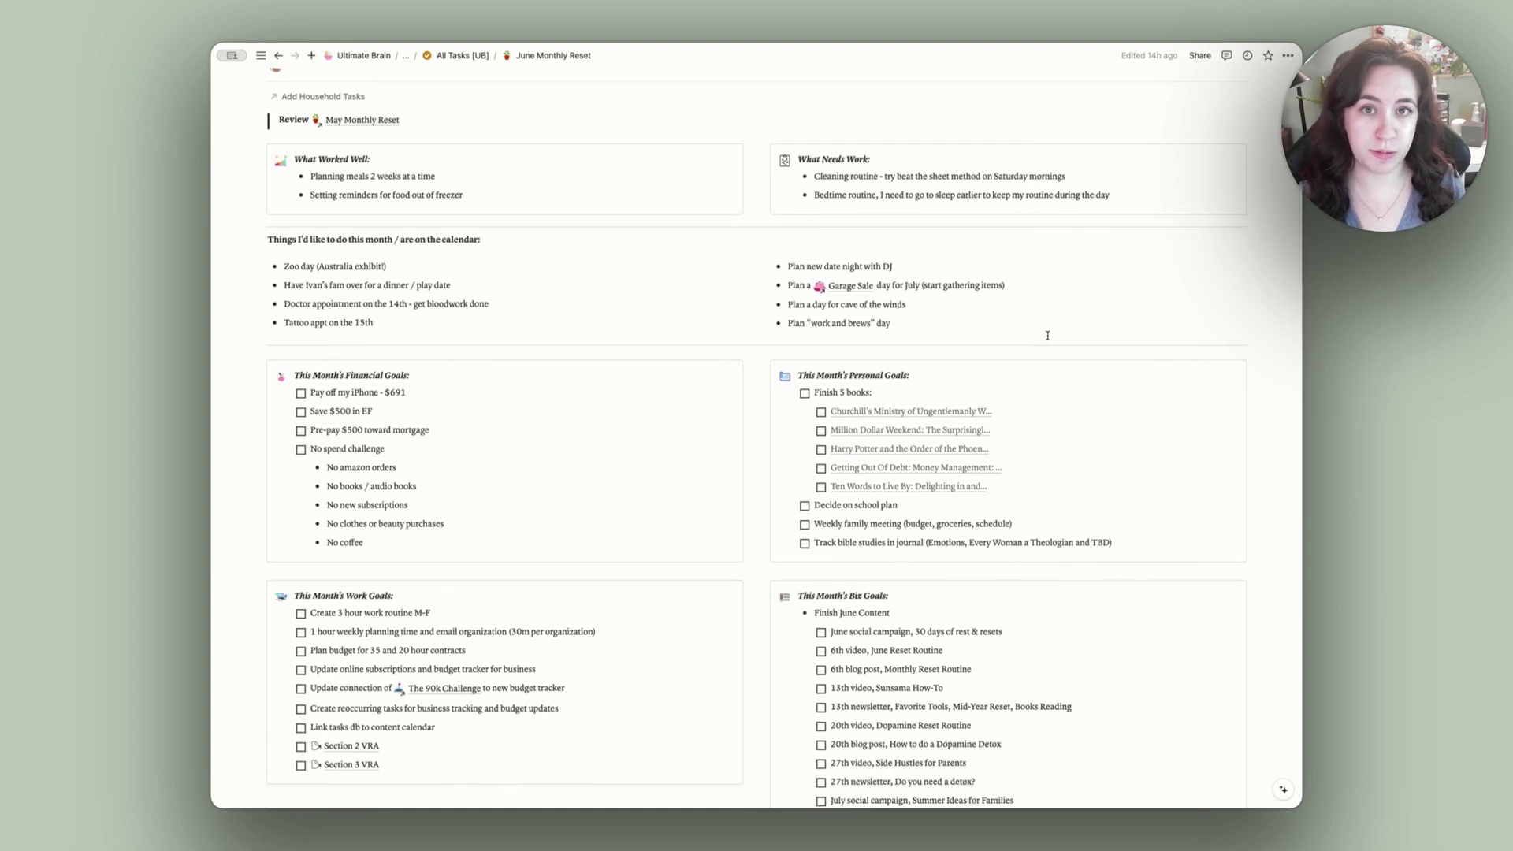
{"action": "scroll", "coordinate": [1048, 335], "scroll_direction": "down", "scroll_amount": 5}
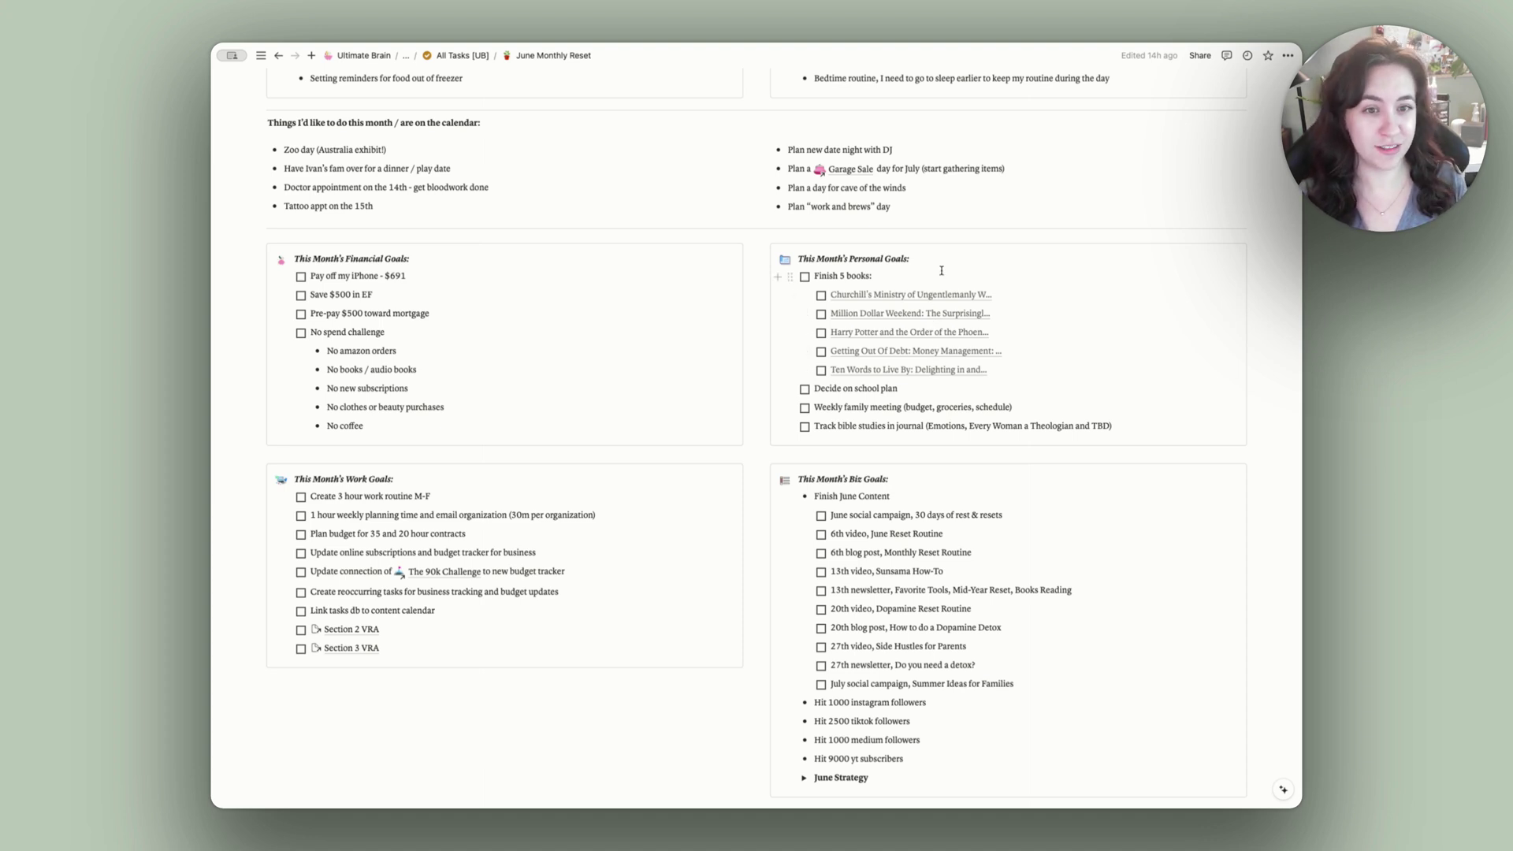
{"action": "scroll", "coordinate": [906, 331], "scroll_direction": "down", "scroll_amount": 1}
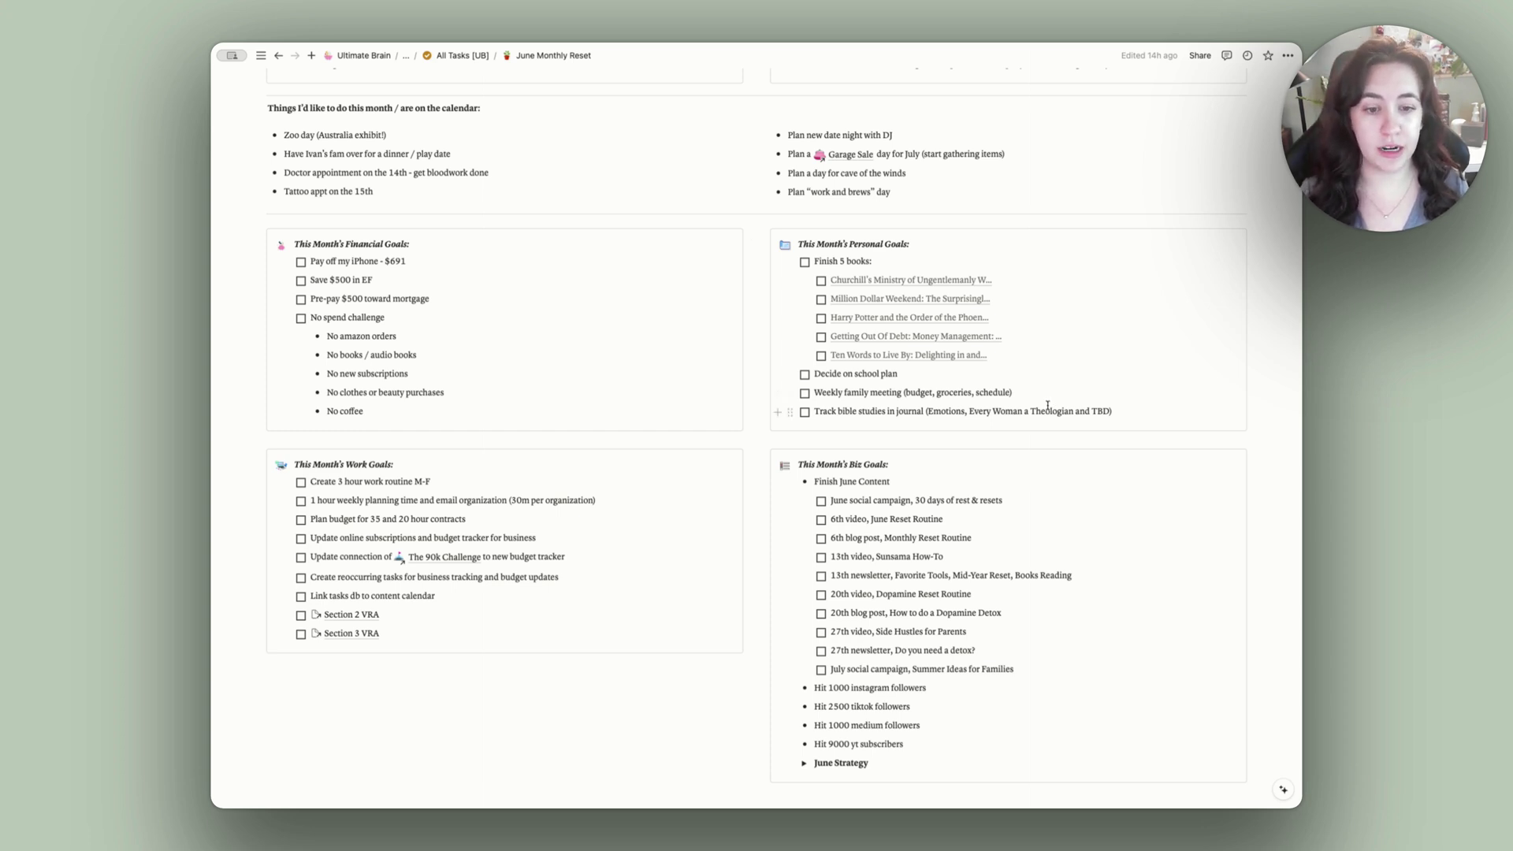
{"action": "scroll", "coordinate": [636, 355], "scroll_direction": "down", "scroll_amount": 3}
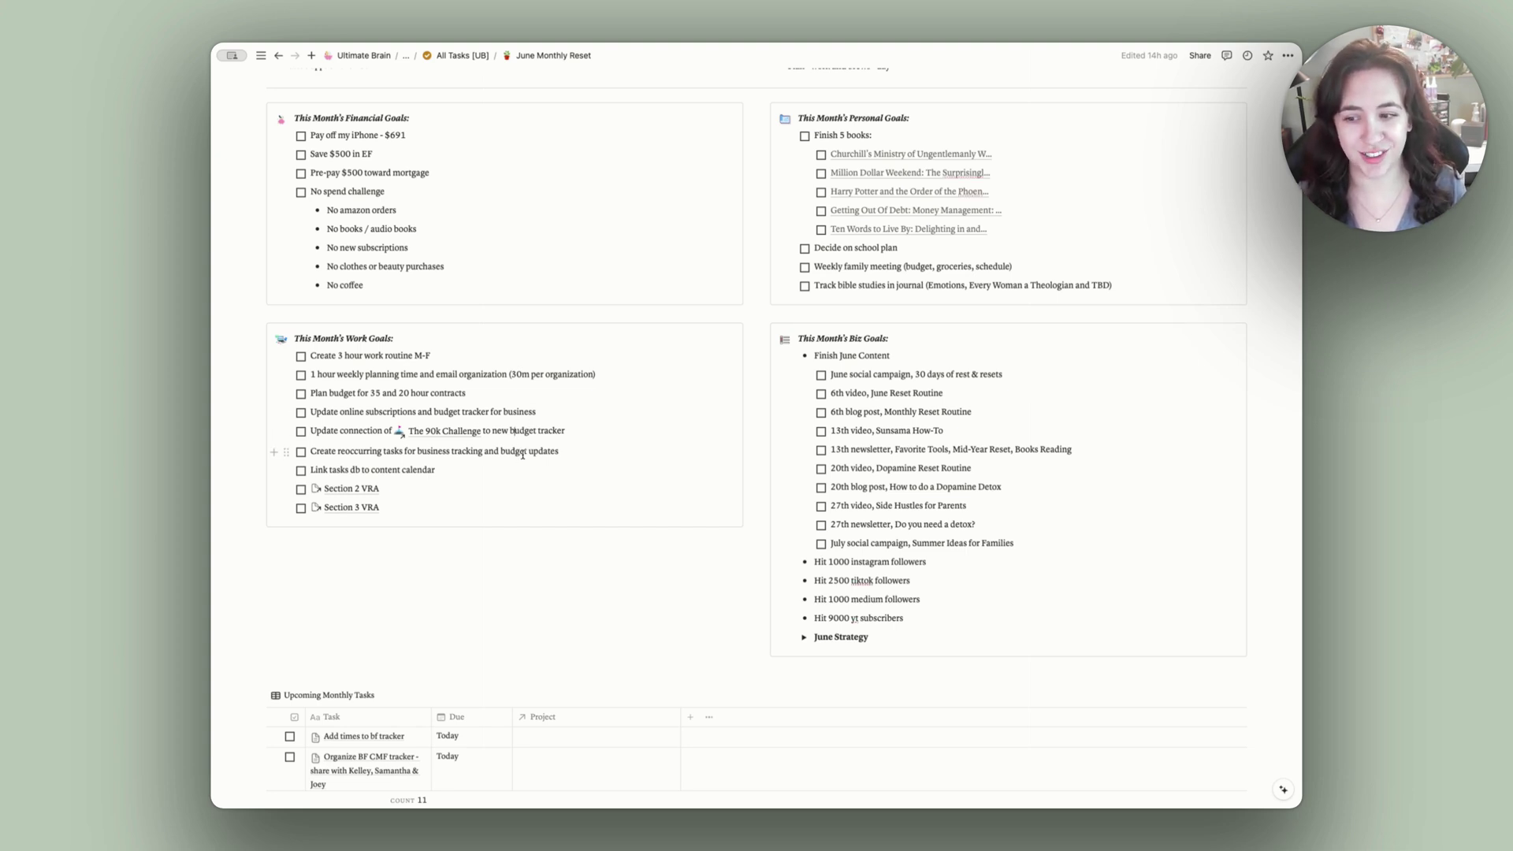
{"action": "scroll", "coordinate": [472, 457], "scroll_direction": "down", "scroll_amount": 2}
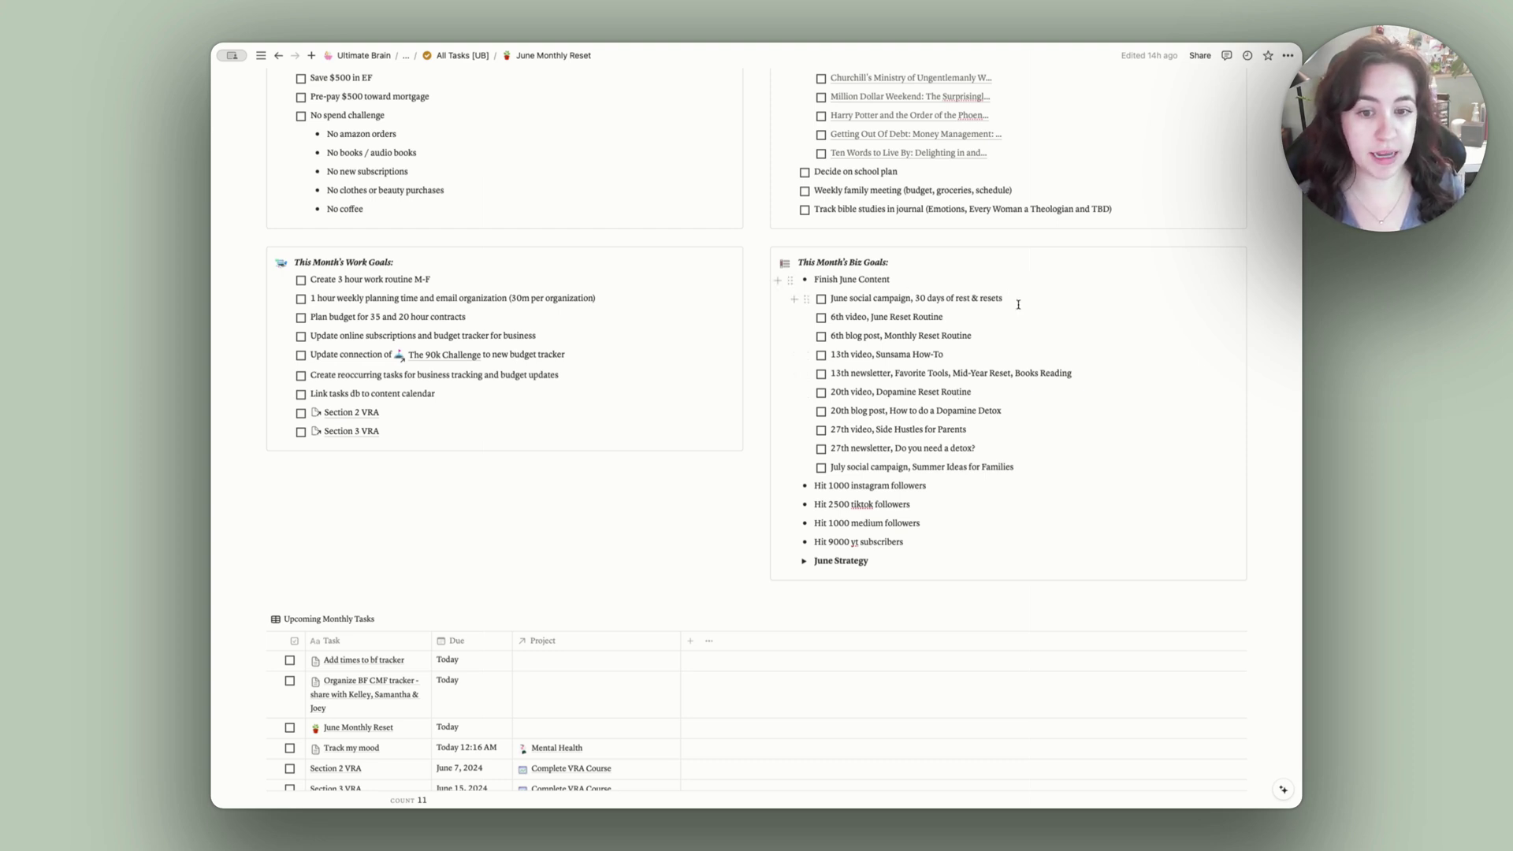
{"action": "scroll", "coordinate": [1019, 304], "scroll_direction": "down", "scroll_amount": 3}
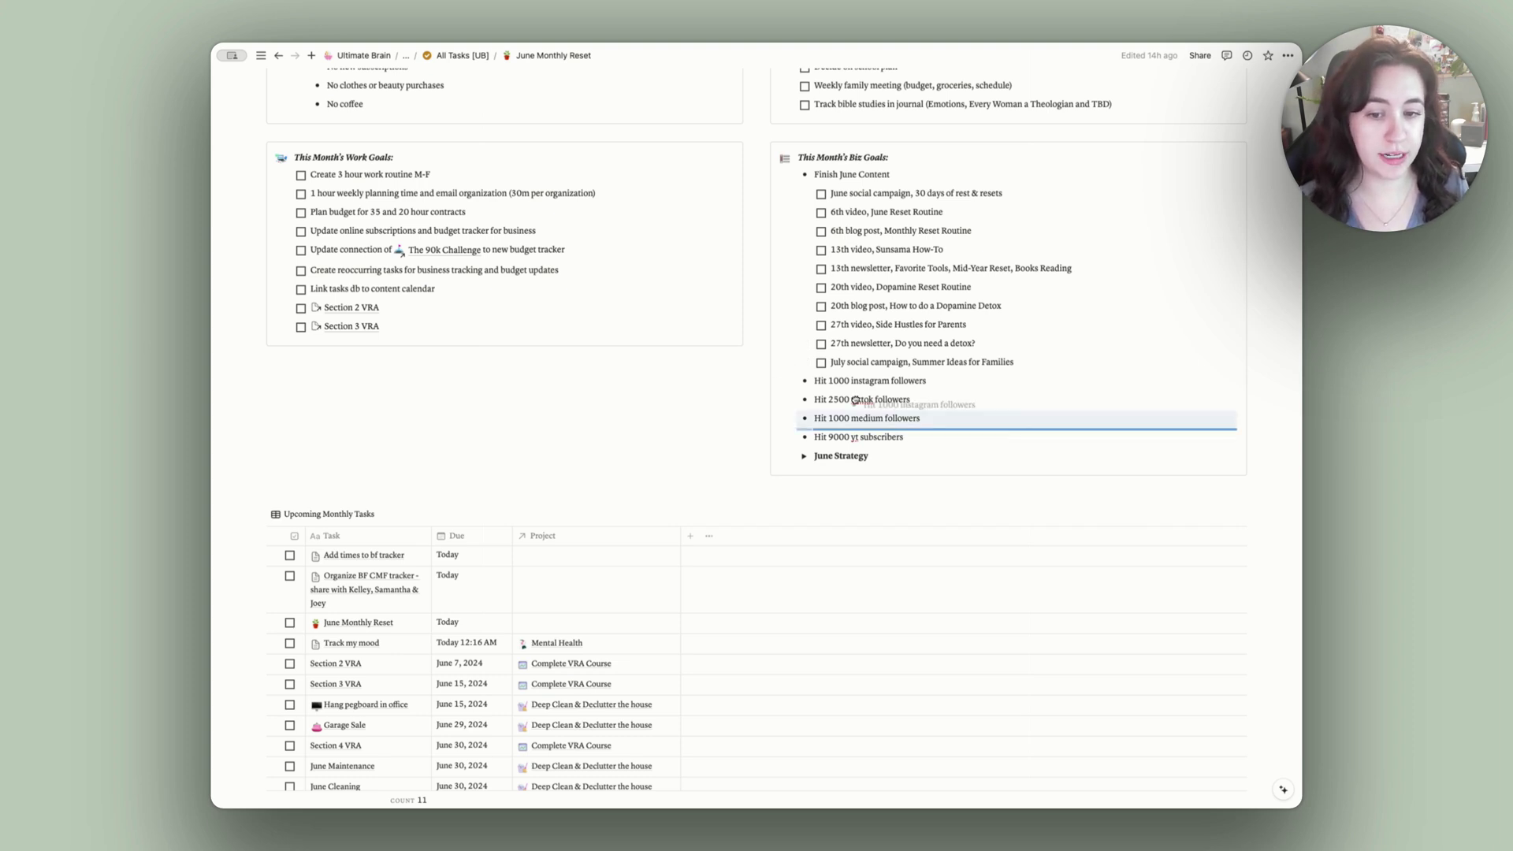
{"action": "key", "text": "Escape"}
{"action": "left_click_drag", "start_coordinate": [931, 439], "coordinate": [875, 389]}
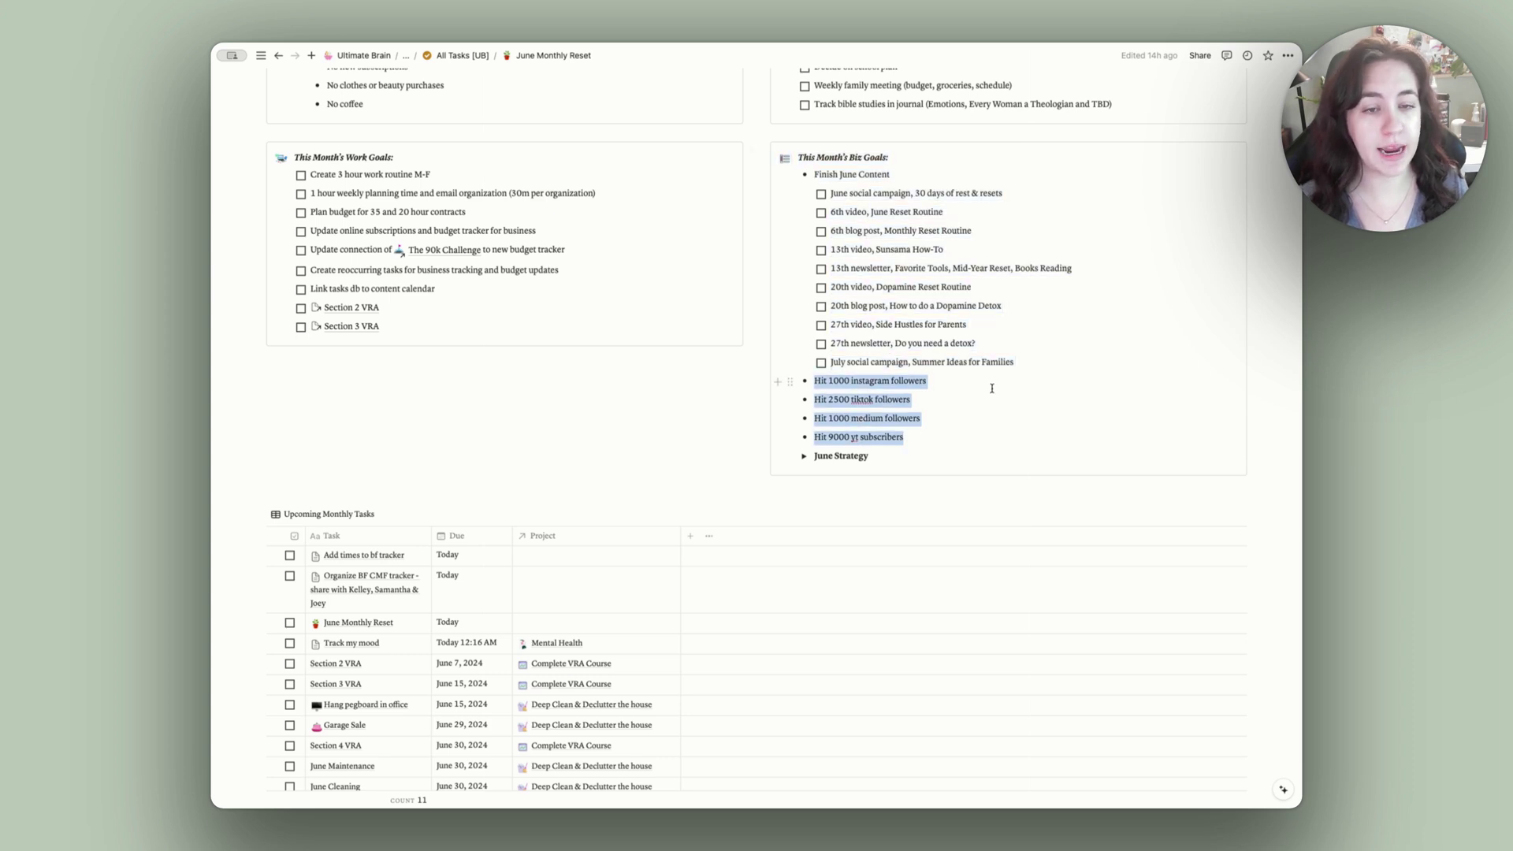
{"action": "left_click", "coordinate": [958, 393]}
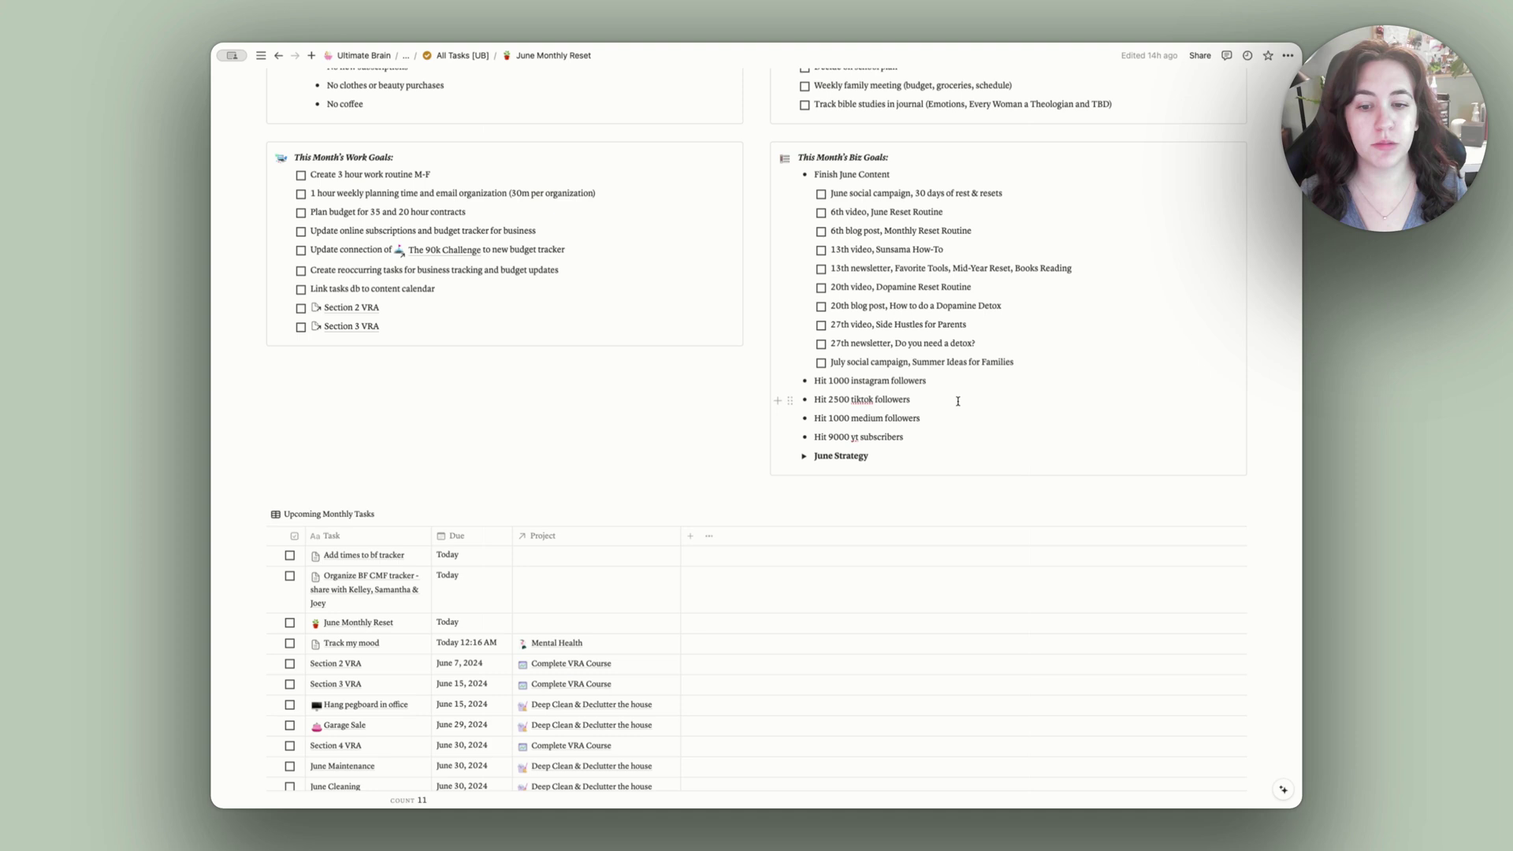
{"action": "left_click_drag", "start_coordinate": [928, 436], "coordinate": [817, 386]}
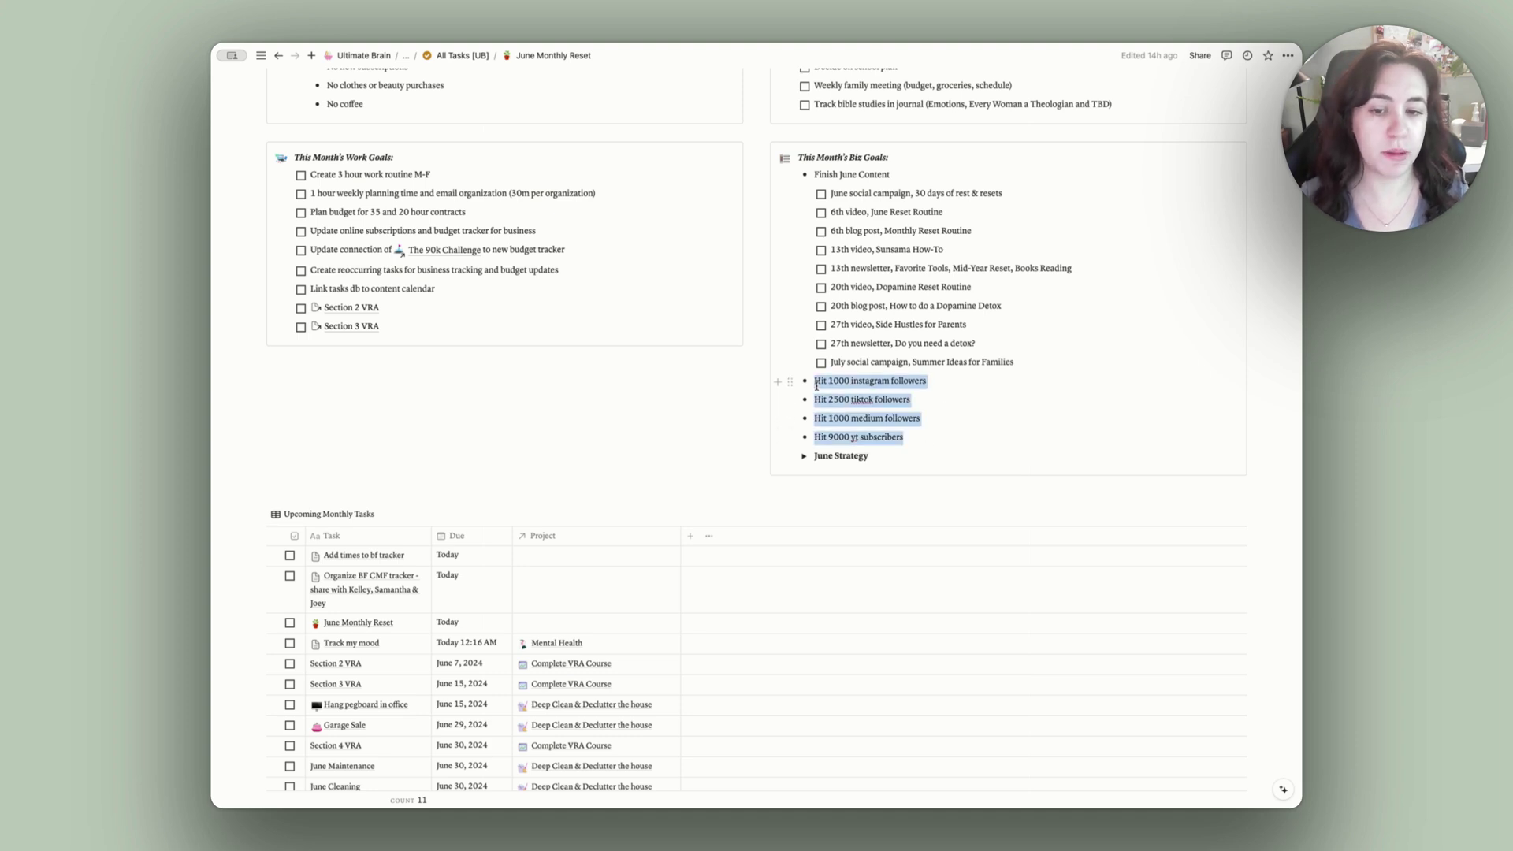
{"action": "left_click", "coordinate": [949, 442]}
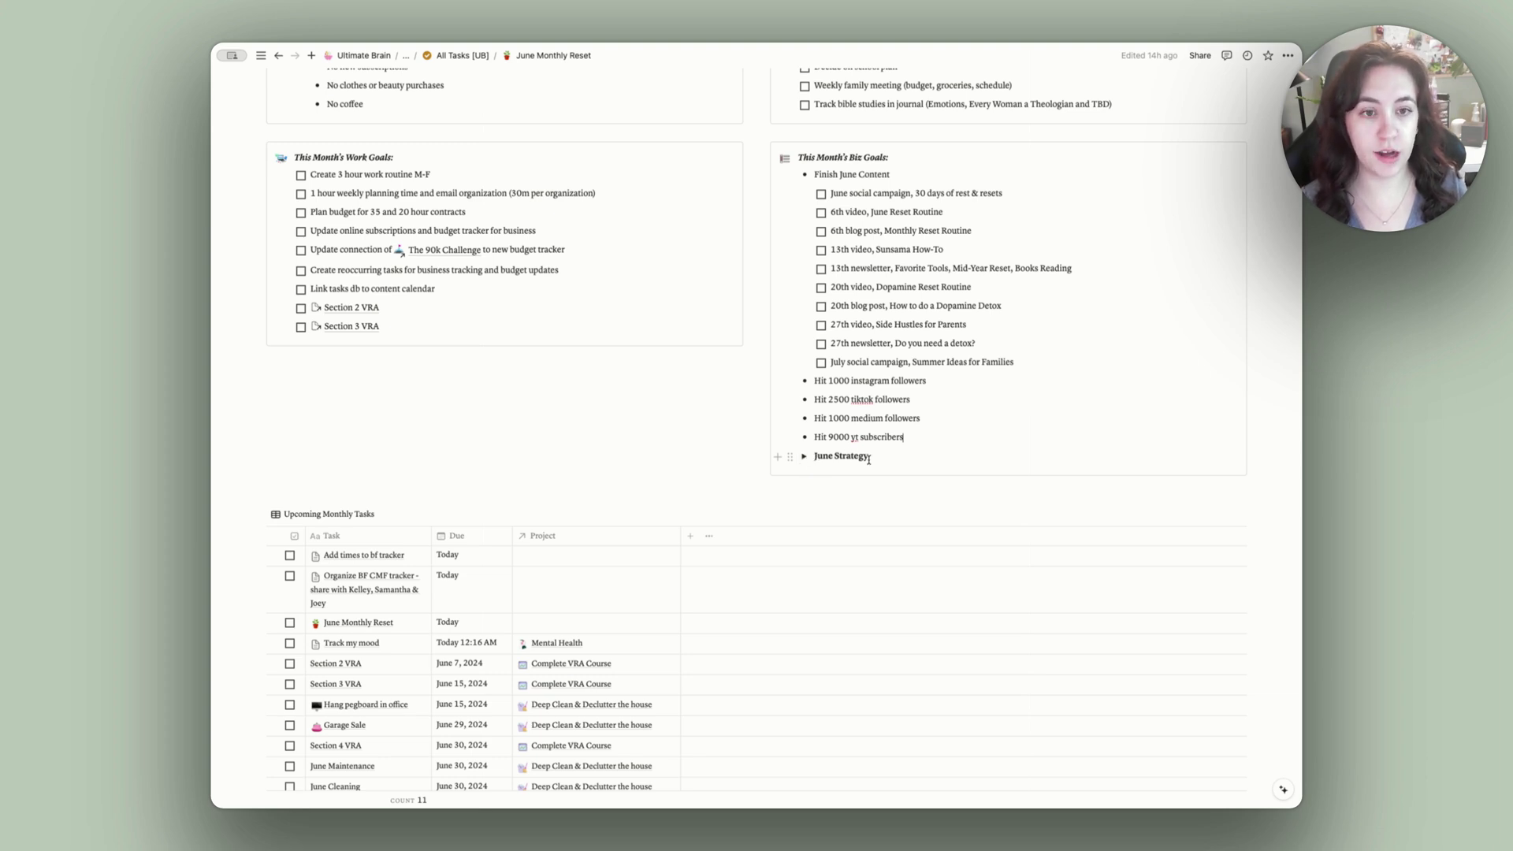
Step: Scroll down to the Upcoming Monthly Tasks table
{"action": "scroll", "coordinate": [867, 457], "scroll_direction": "down", "scroll_amount": 5}
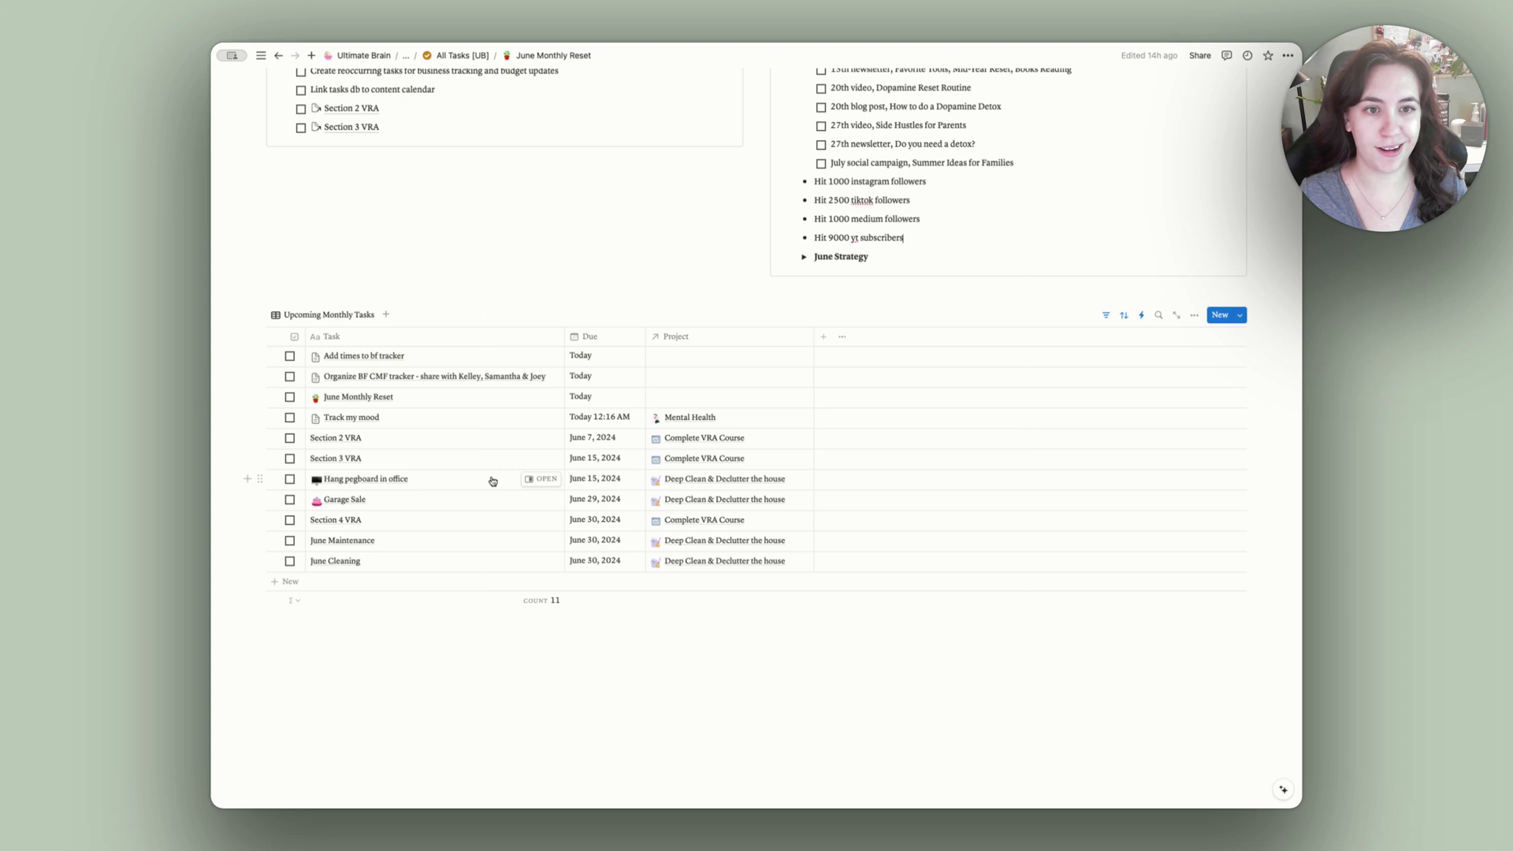
Step: View the Section 2 VRA task's linked Complete VRA Course project, then close its preview
{"action": "left_click", "coordinate": [693, 438]}
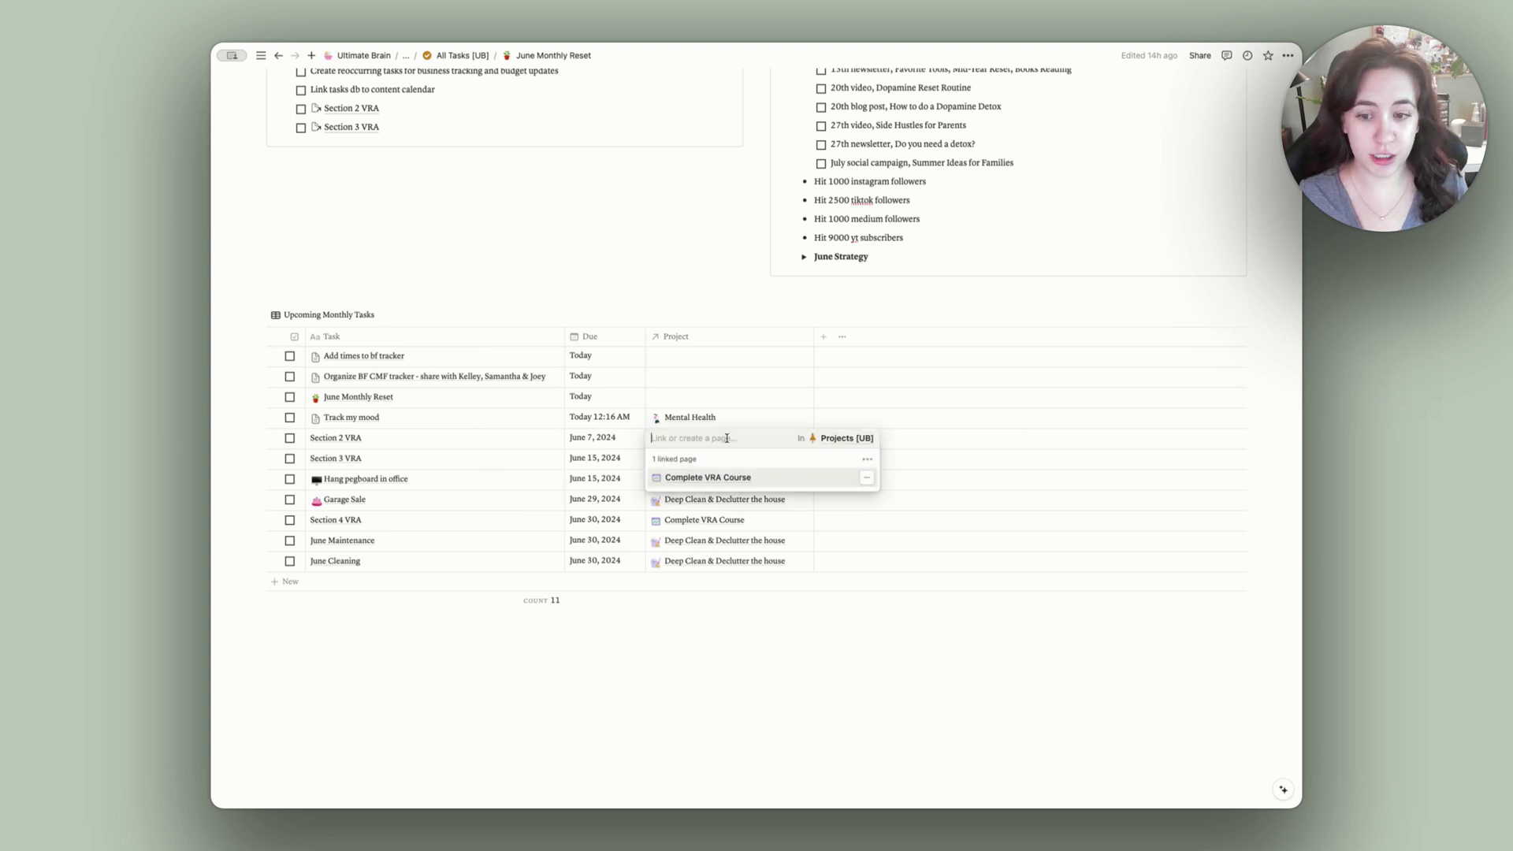
{"action": "left_click", "coordinate": [705, 483]}
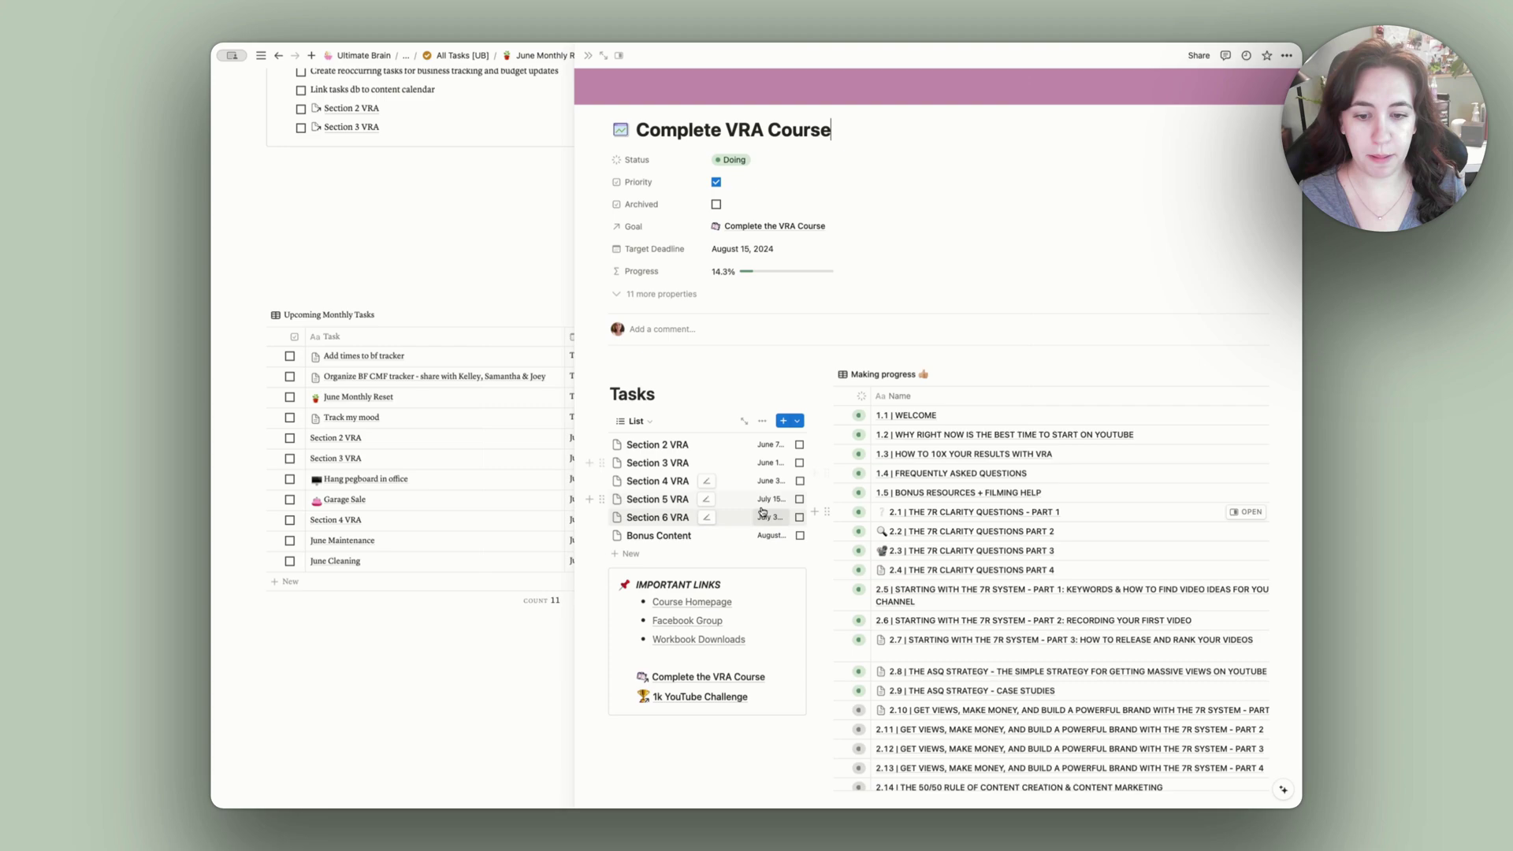
{"action": "scroll", "coordinate": [756, 512], "scroll_direction": "down", "scroll_amount": 2}
{"action": "scroll", "coordinate": [1024, 396], "scroll_direction": "down", "scroll_amount": 5}
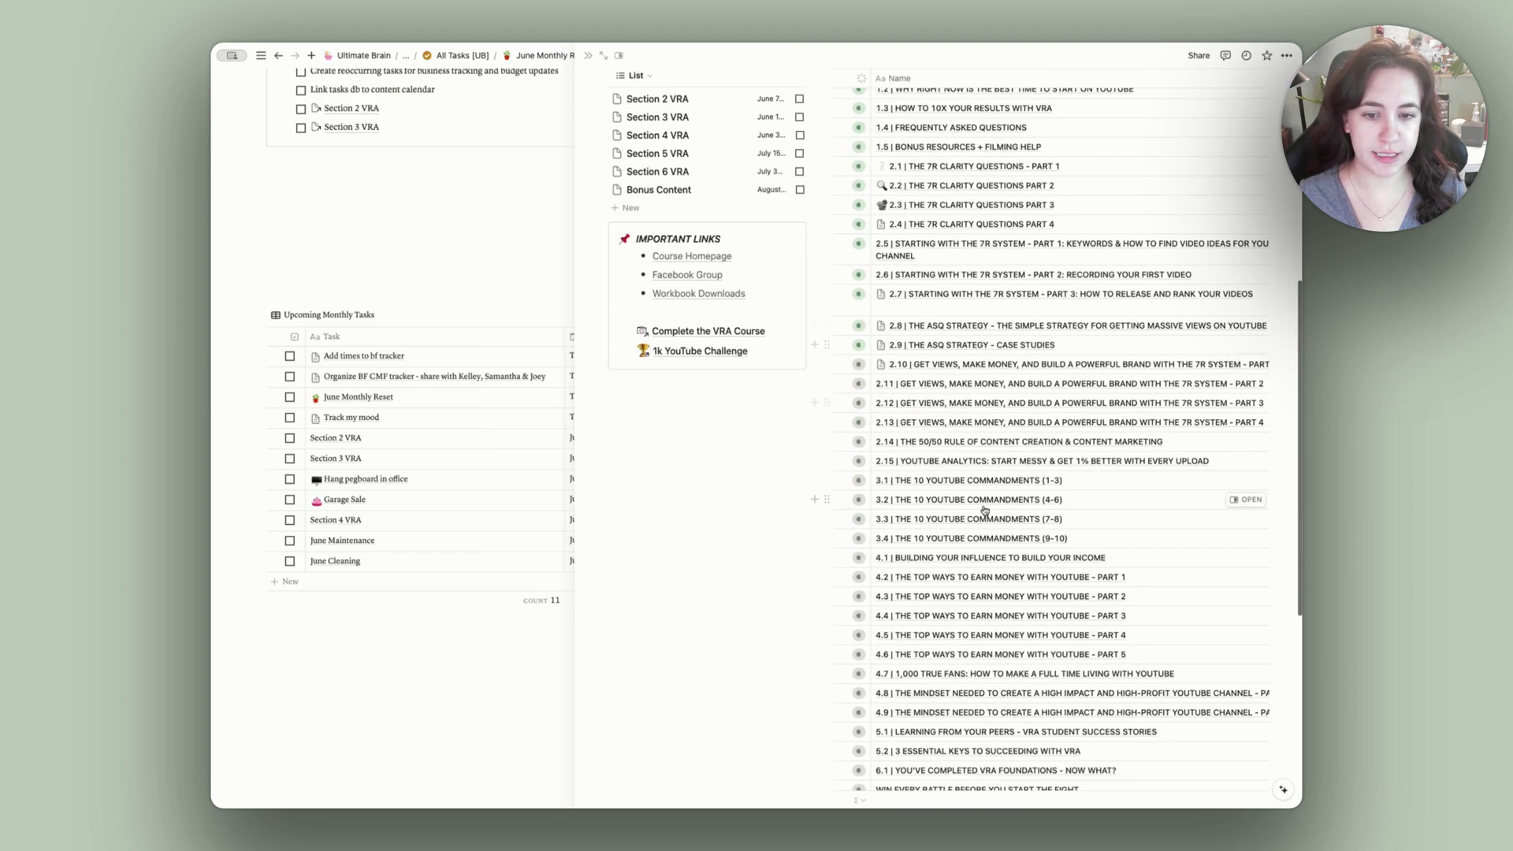
{"action": "scroll", "coordinate": [983, 503], "scroll_direction": "up", "scroll_amount": 5}
{"action": "scroll", "coordinate": [983, 503], "scroll_direction": "up", "scroll_amount": 3}
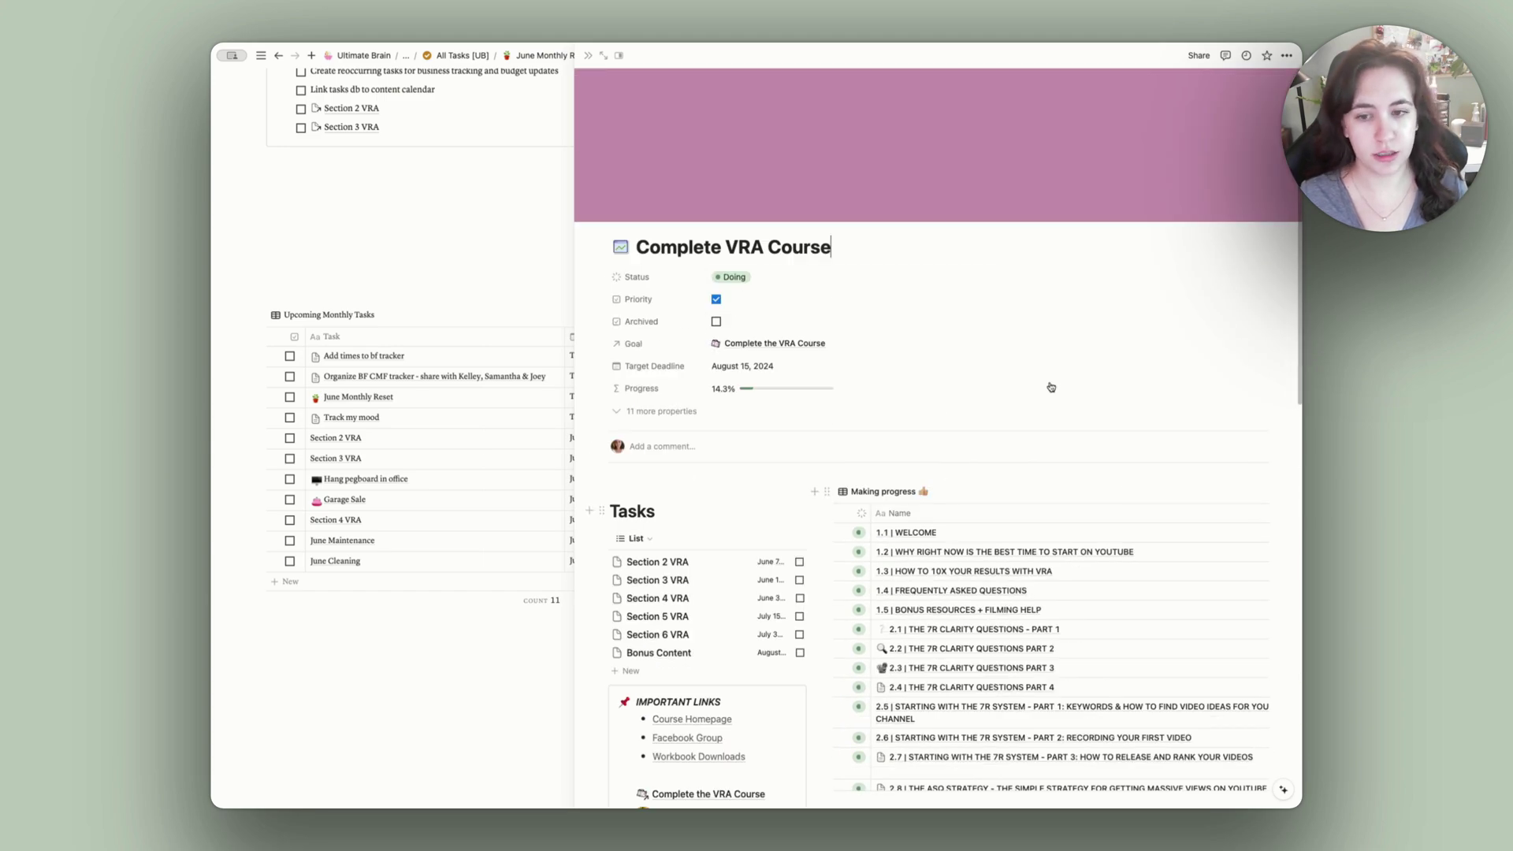
{"action": "scroll", "coordinate": [791, 429], "scroll_direction": "down", "scroll_amount": 3}
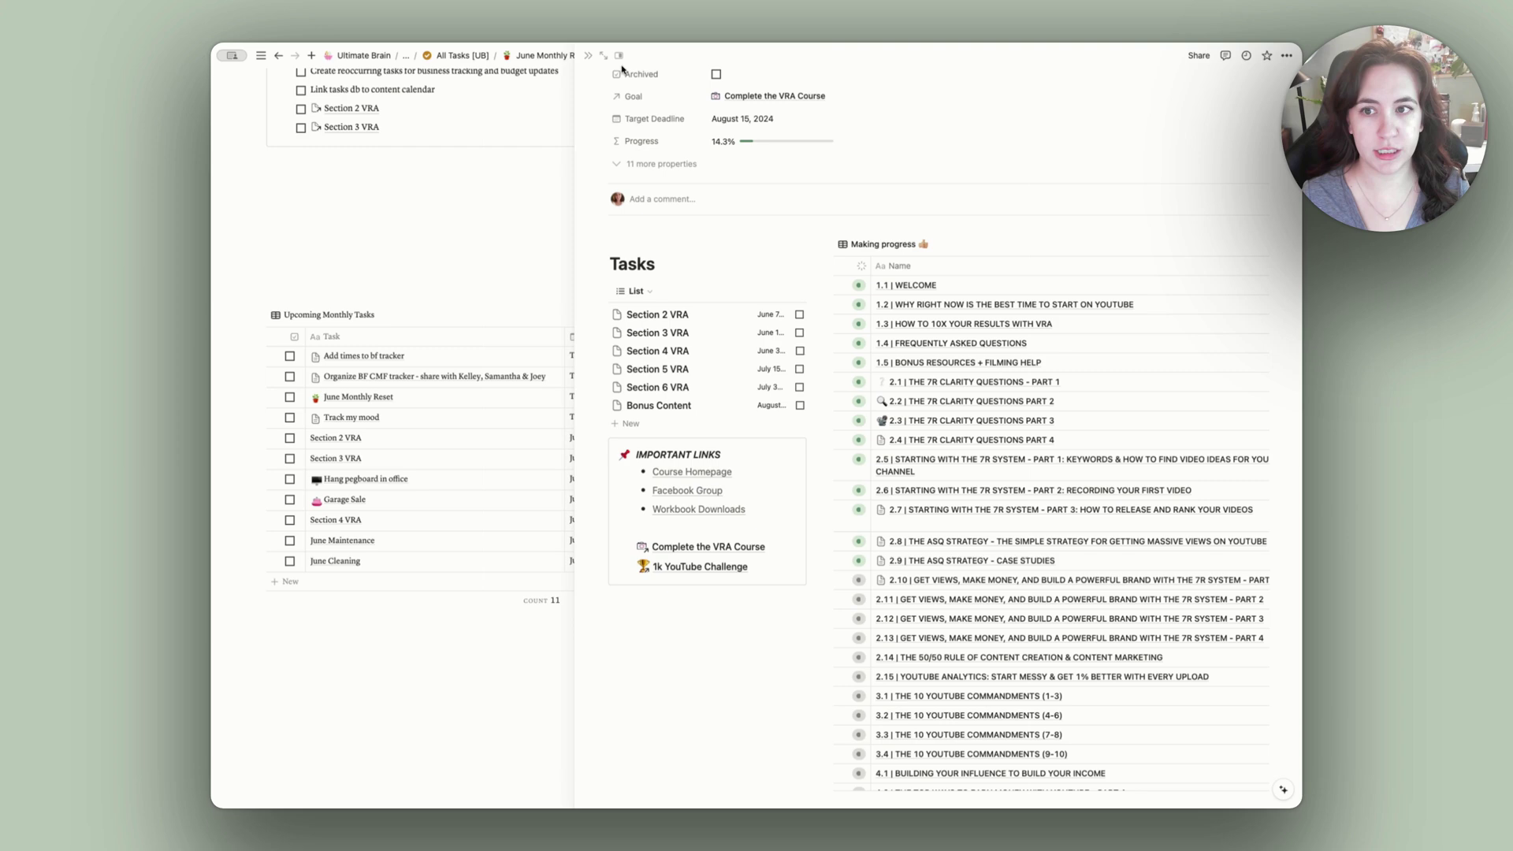
{"action": "left_click", "coordinate": [588, 55]}
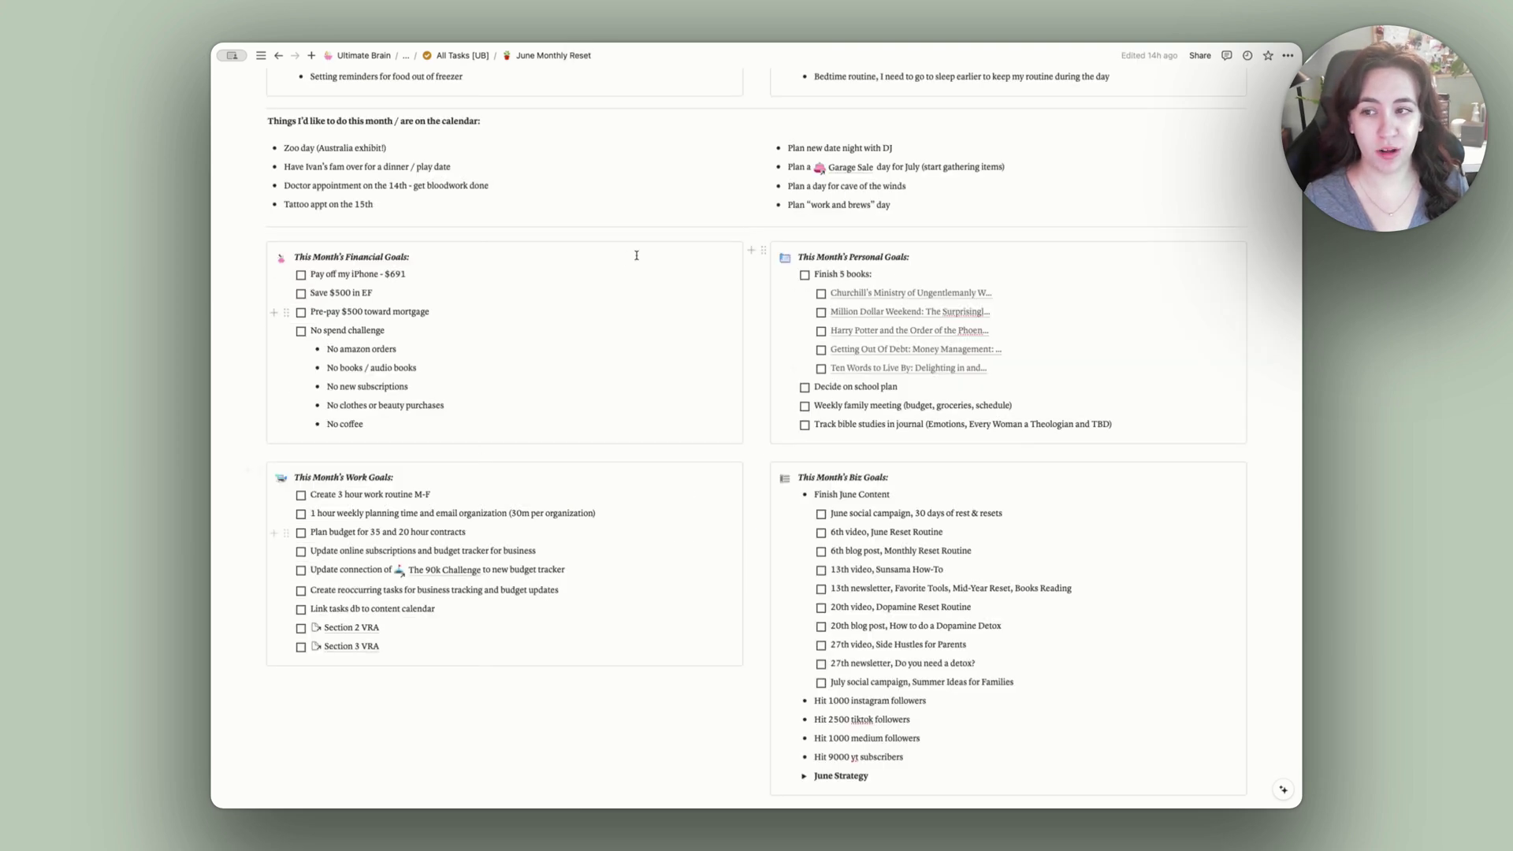
Step: Scroll to view the condensed goal checklists and the 31-task Upcoming Monthly Tasks table
{"action": "scroll", "coordinate": [707, 216], "scroll_direction": "up", "scroll_amount": 5}
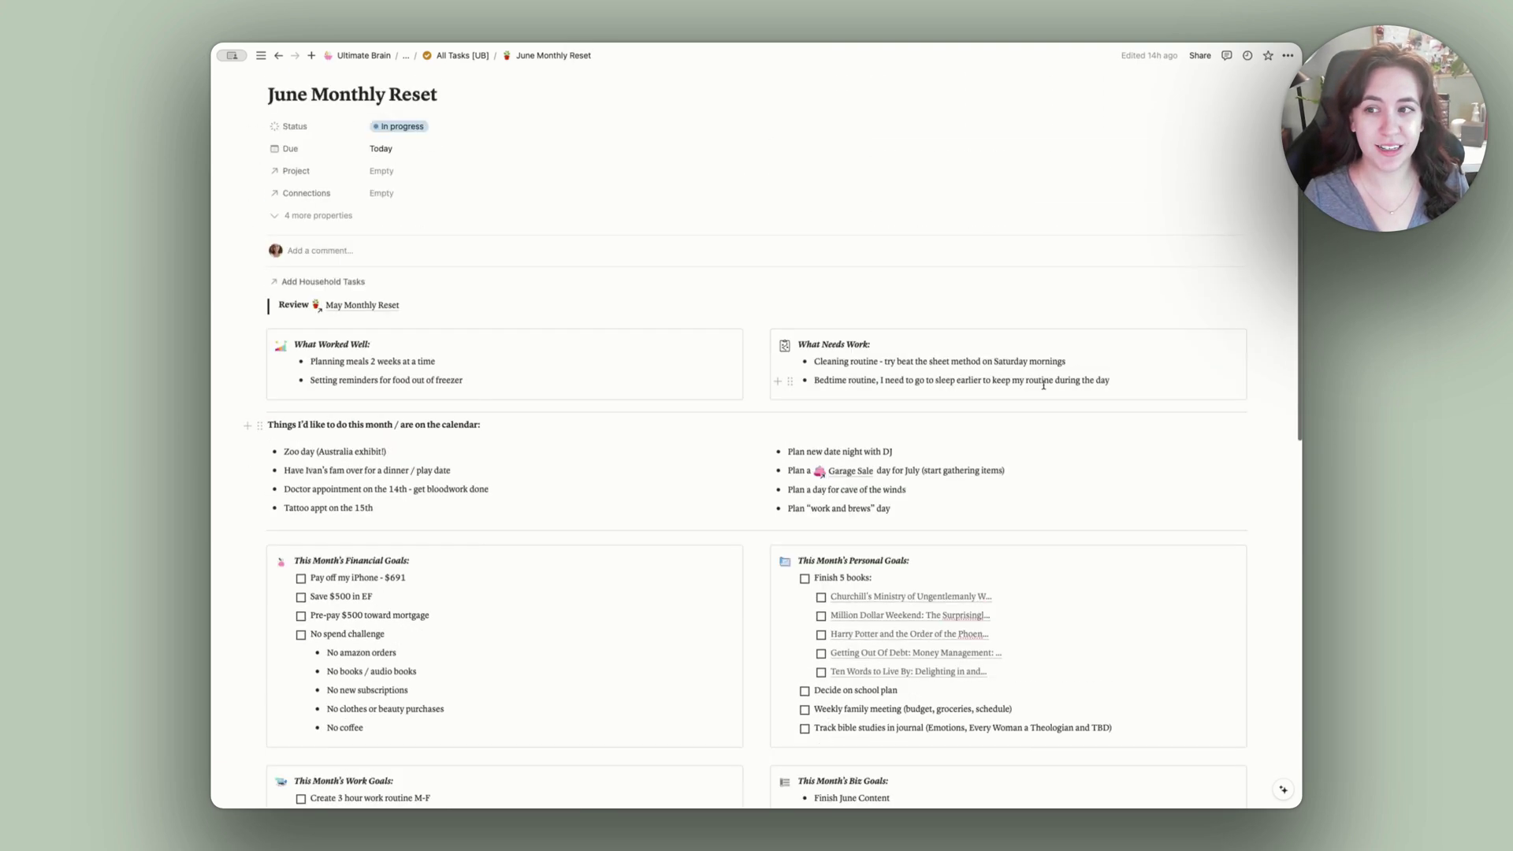
{"action": "scroll", "coordinate": [988, 391], "scroll_direction": "down", "scroll_amount": 10}
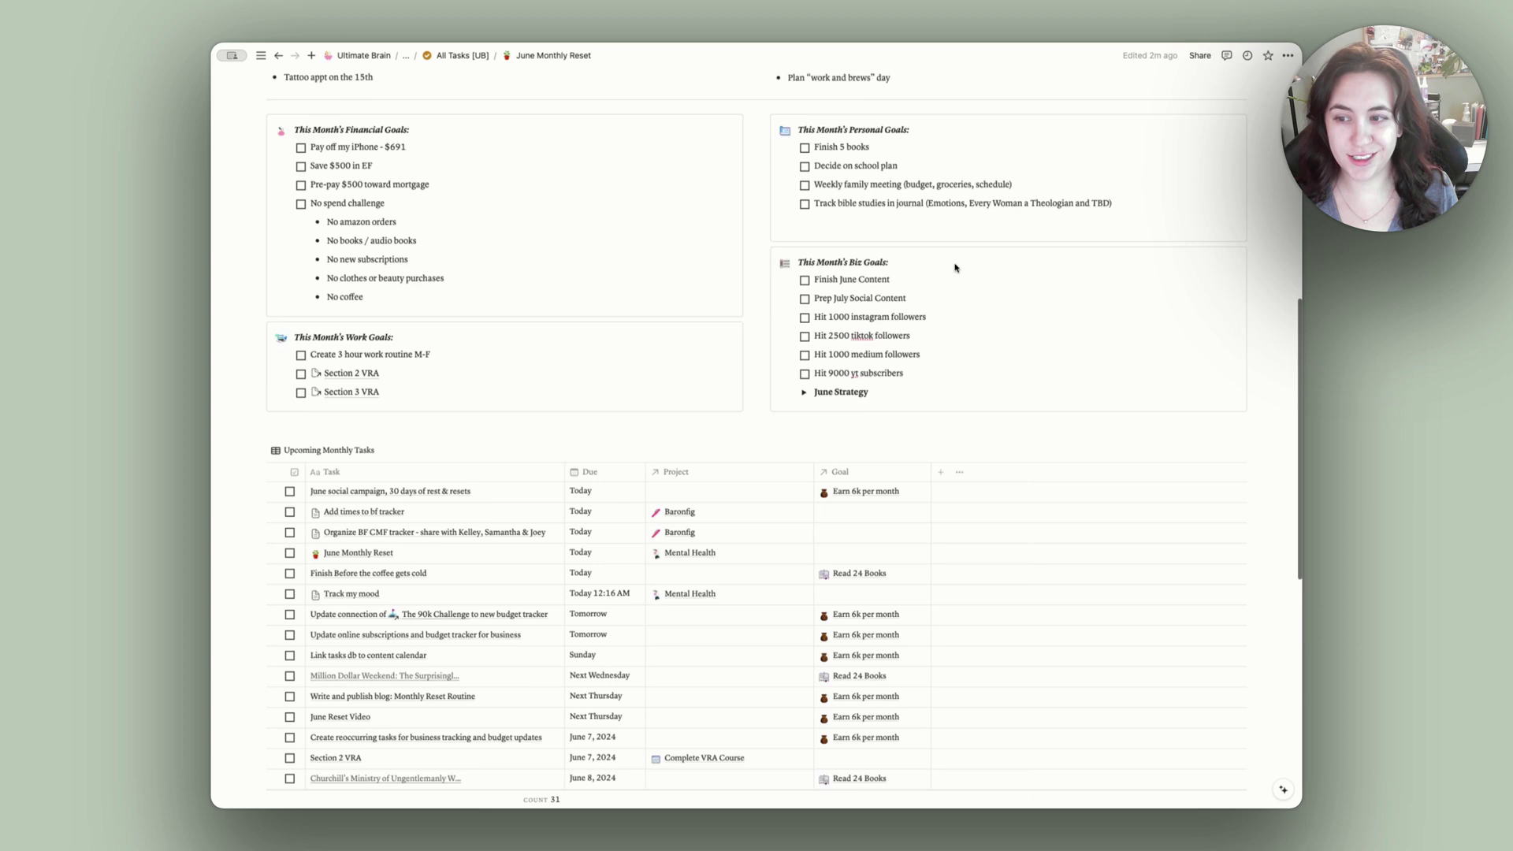
{"action": "scroll", "coordinate": [956, 267], "scroll_direction": "down", "scroll_amount": 3}
{"action": "scroll", "coordinate": [884, 274], "scroll_direction": "down", "scroll_amount": 3}
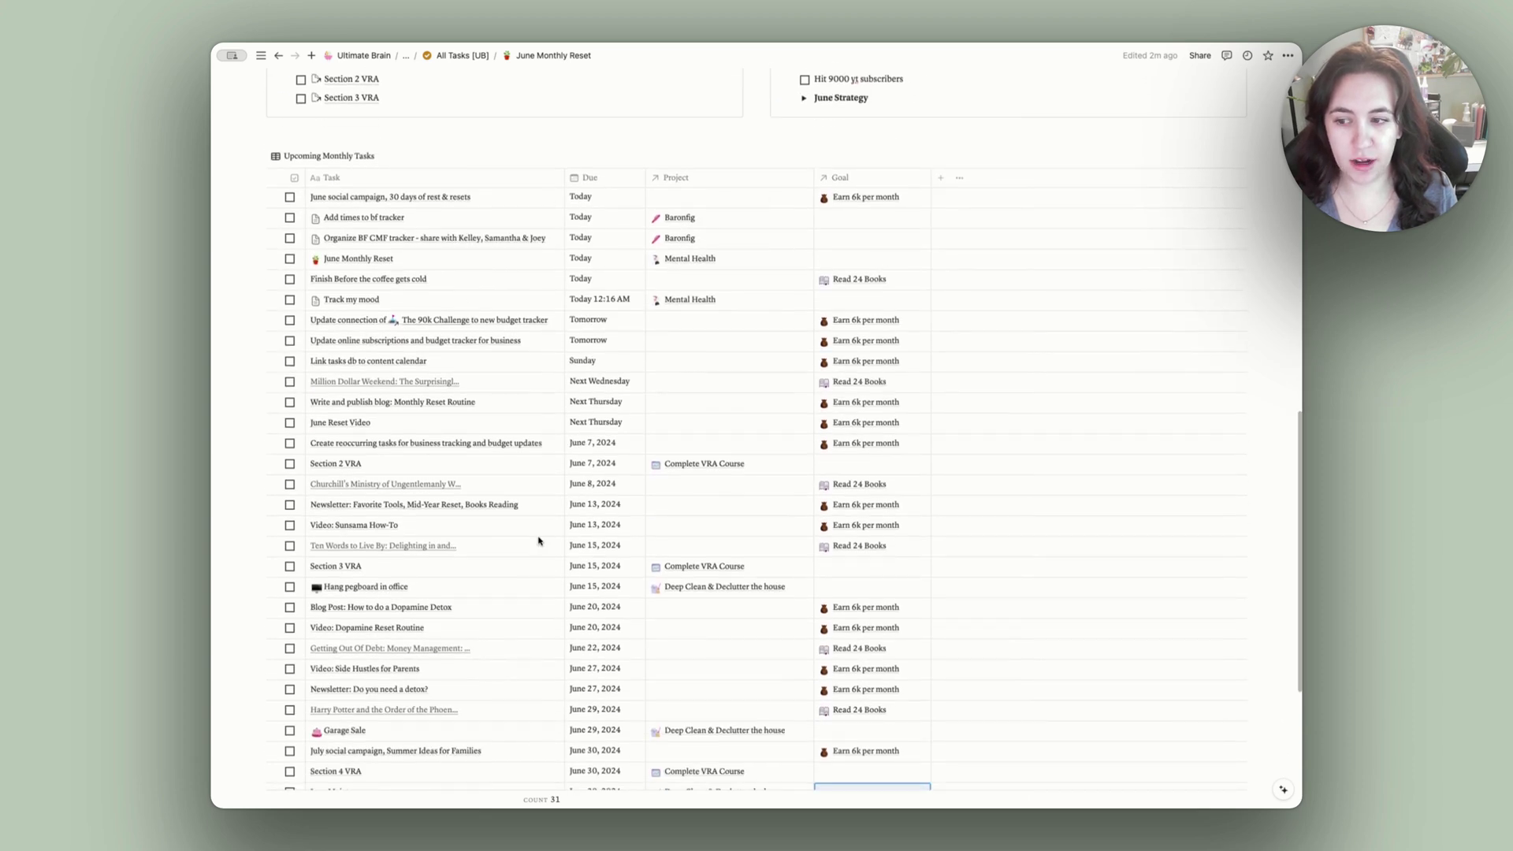
{"action": "scroll", "coordinate": [801, 527], "scroll_direction": "down", "scroll_amount": 1}
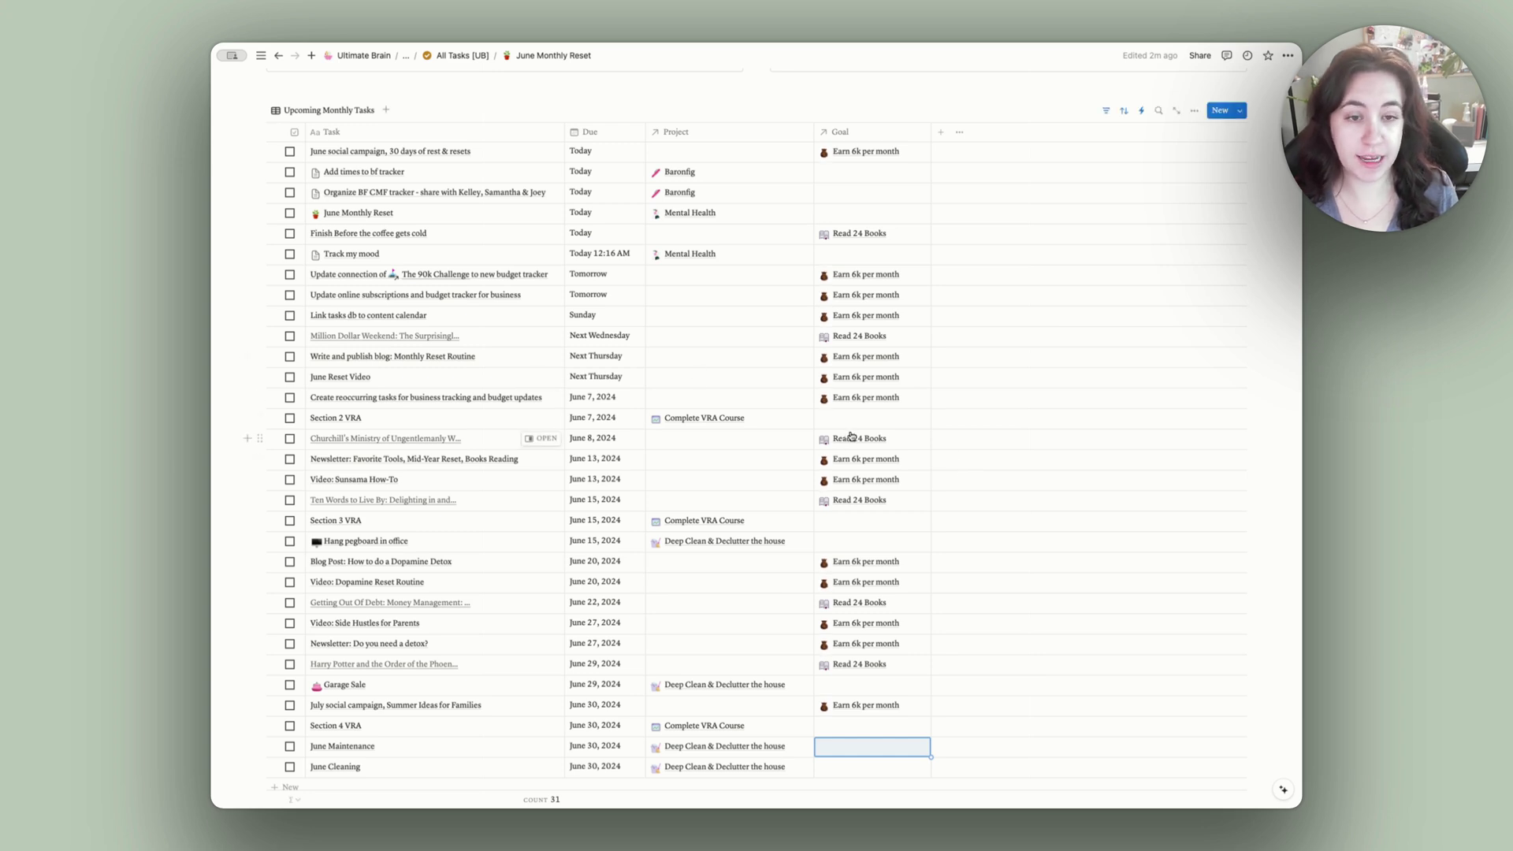
{"action": "scroll", "coordinate": [851, 436], "scroll_direction": "up", "scroll_amount": 5}
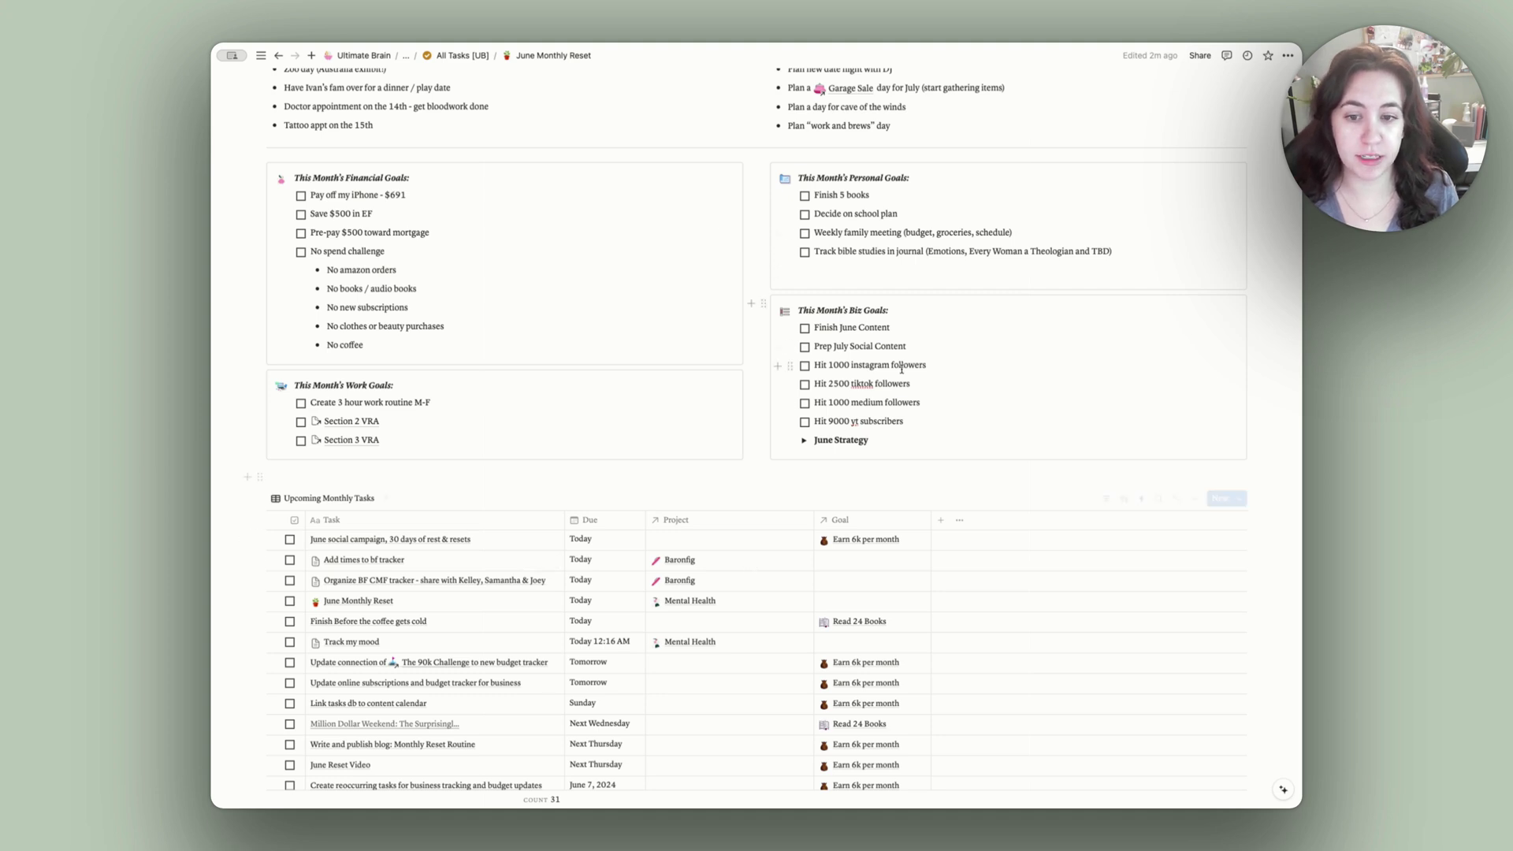
{"action": "double_click", "coordinate": [825, 327]}
{"action": "double_click", "coordinate": [862, 326]}
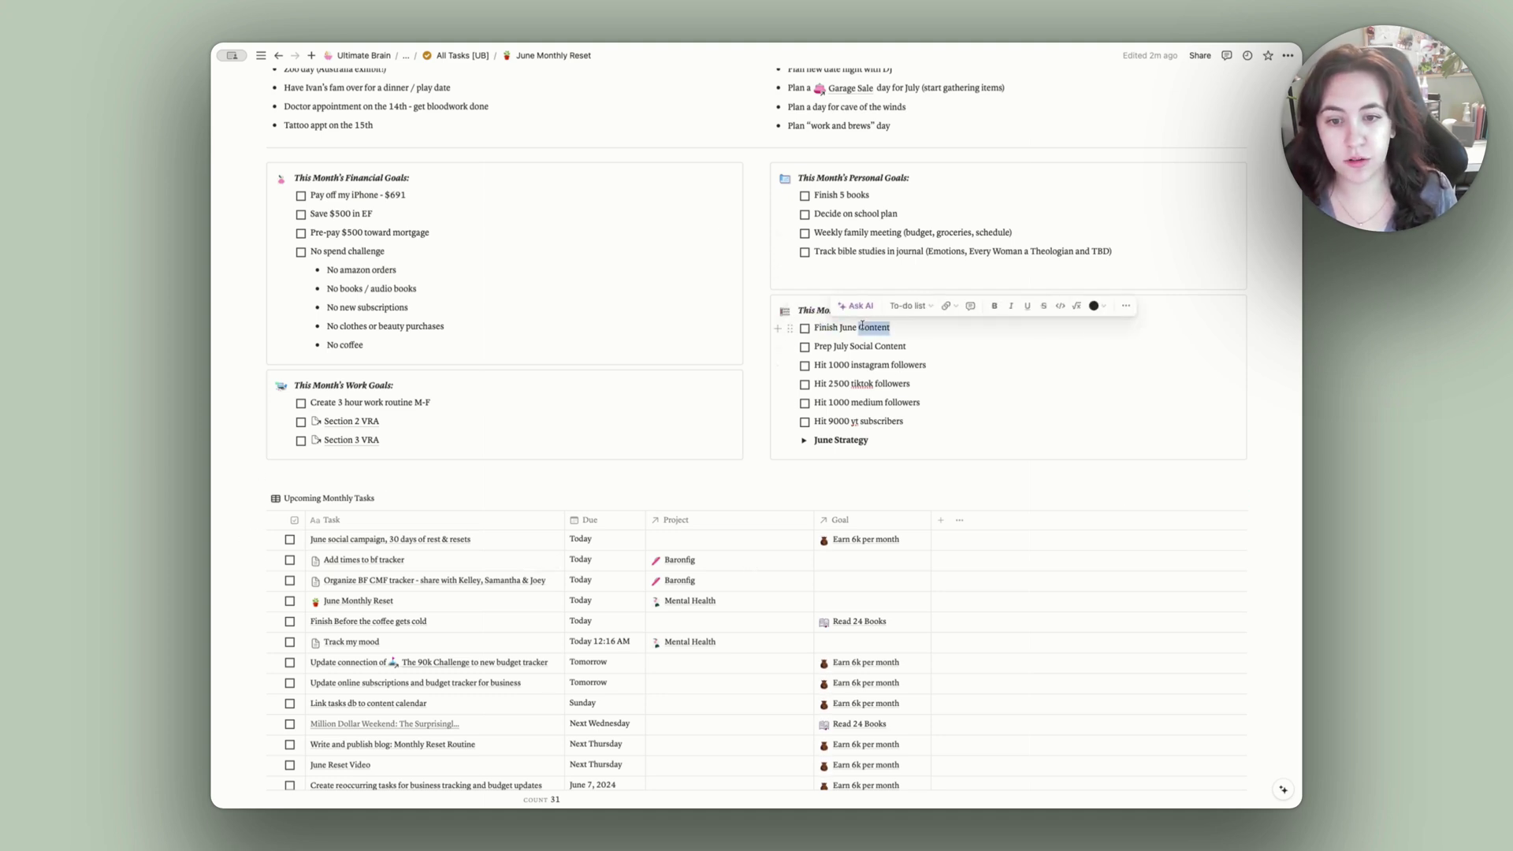
{"action": "scroll", "coordinate": [862, 327], "scroll_direction": "down", "scroll_amount": 1}
{"action": "key", "text": "Escape"}
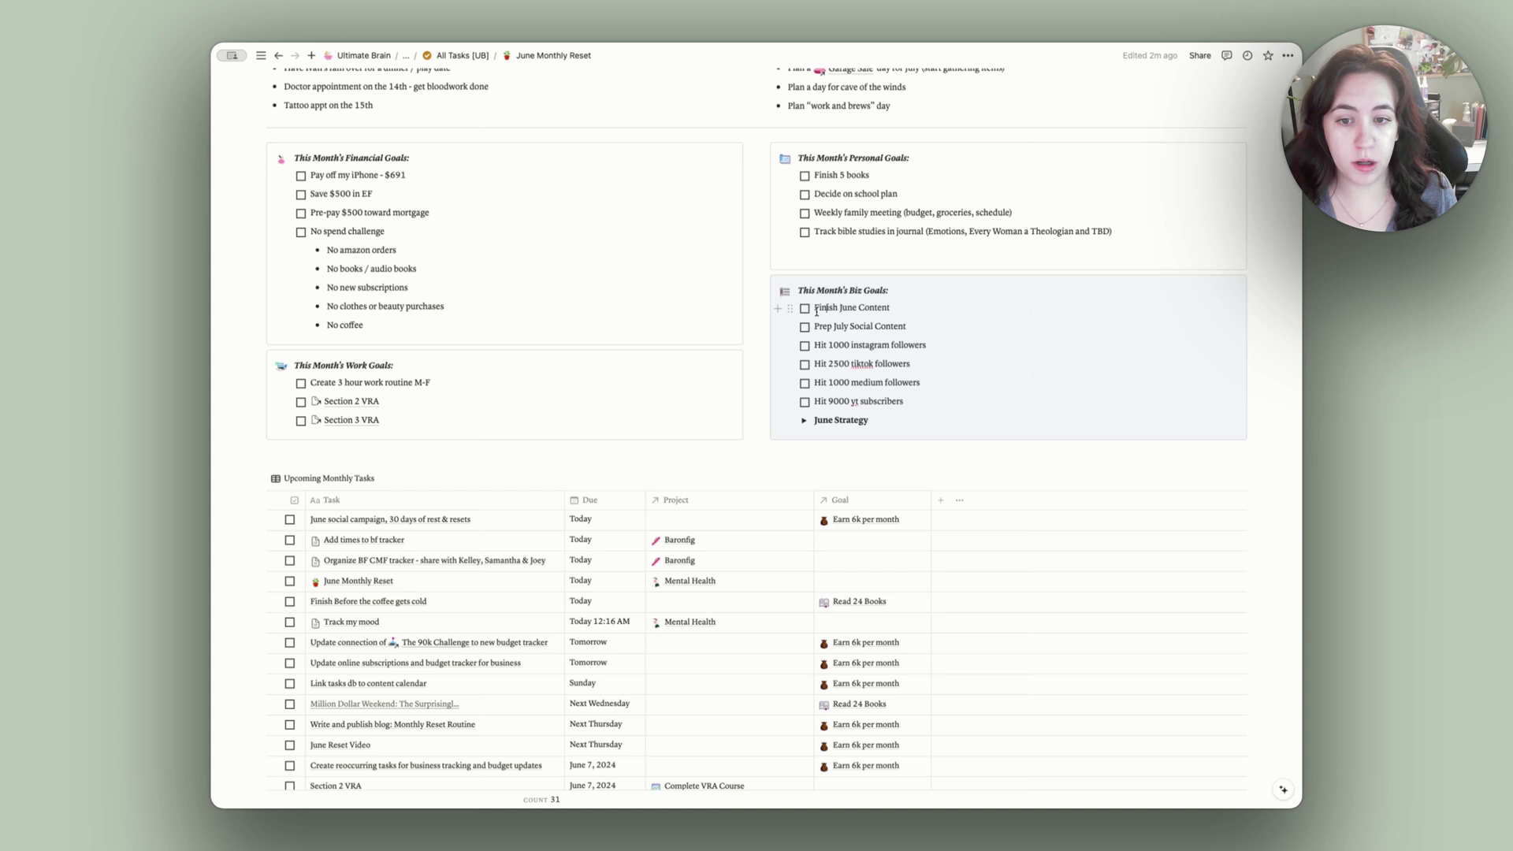
{"action": "left_click", "coordinate": [805, 310]}
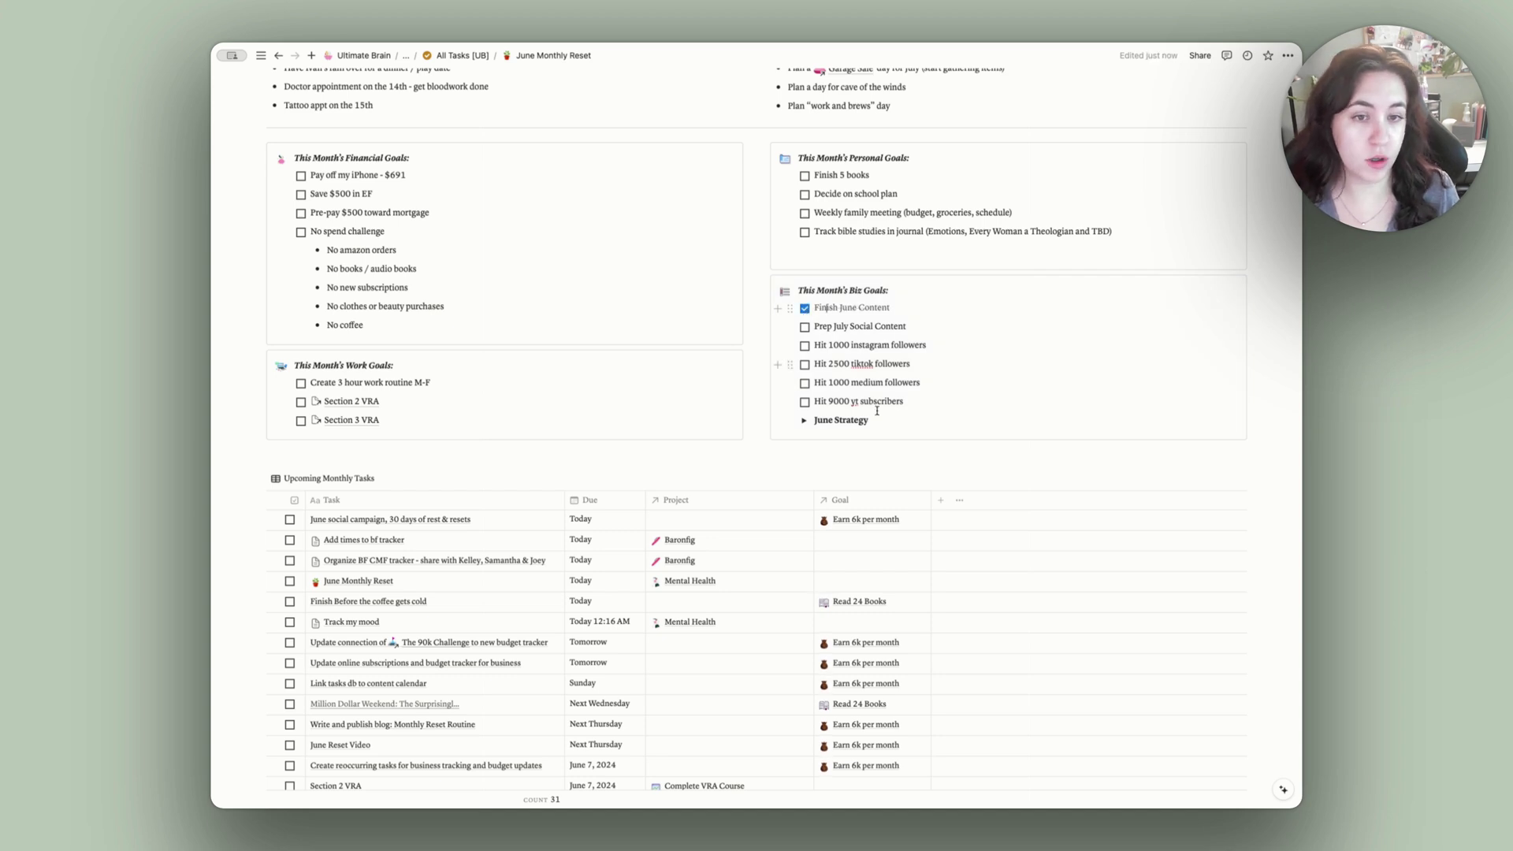
{"action": "scroll", "coordinate": [877, 411], "scroll_direction": "down", "scroll_amount": 3}
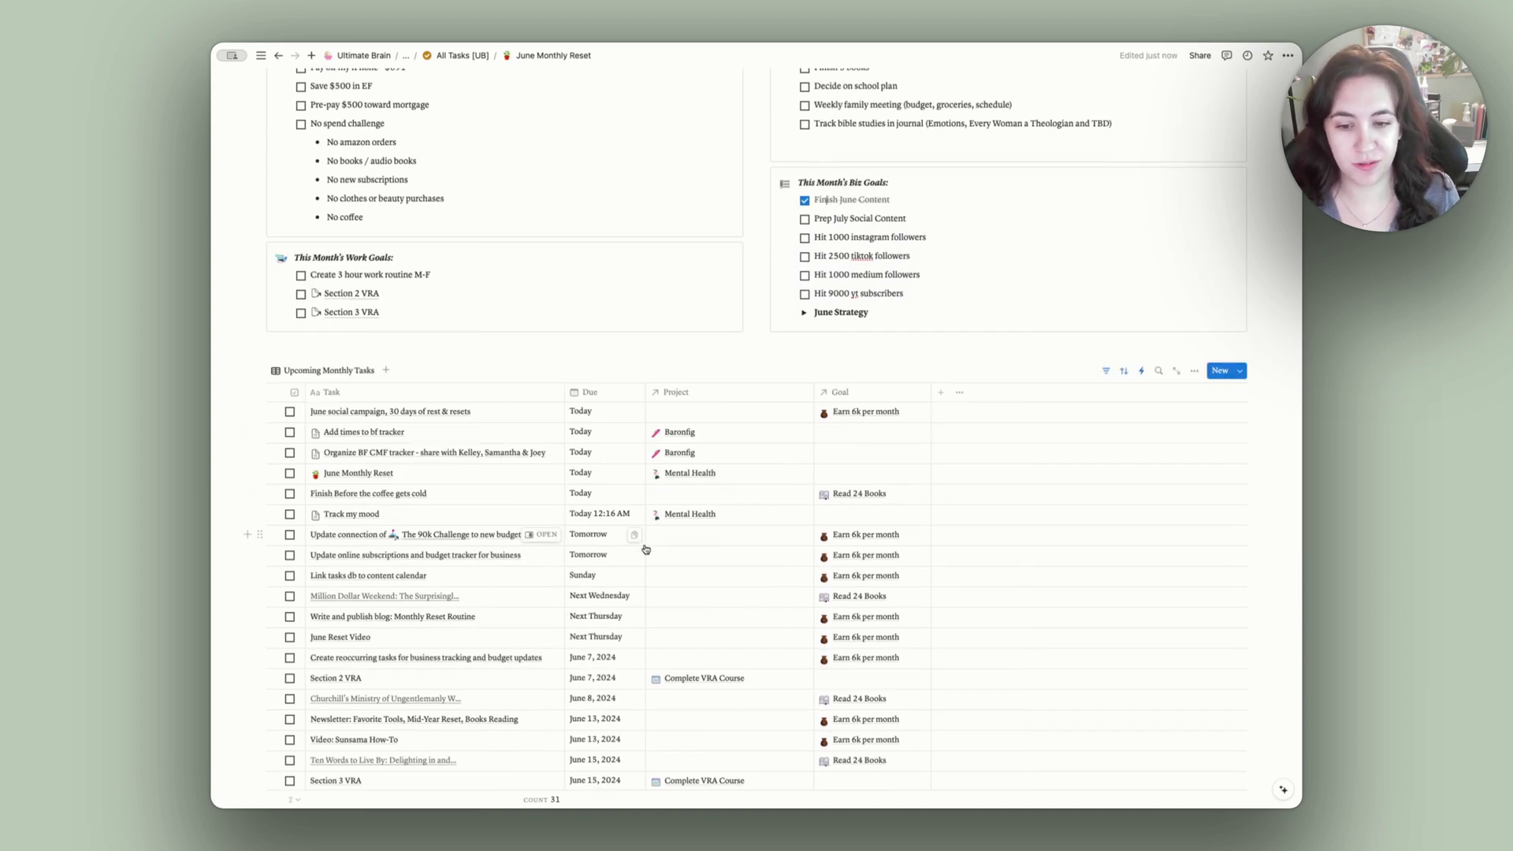
{"action": "scroll", "coordinate": [645, 549], "scroll_direction": "up", "scroll_amount": 4}
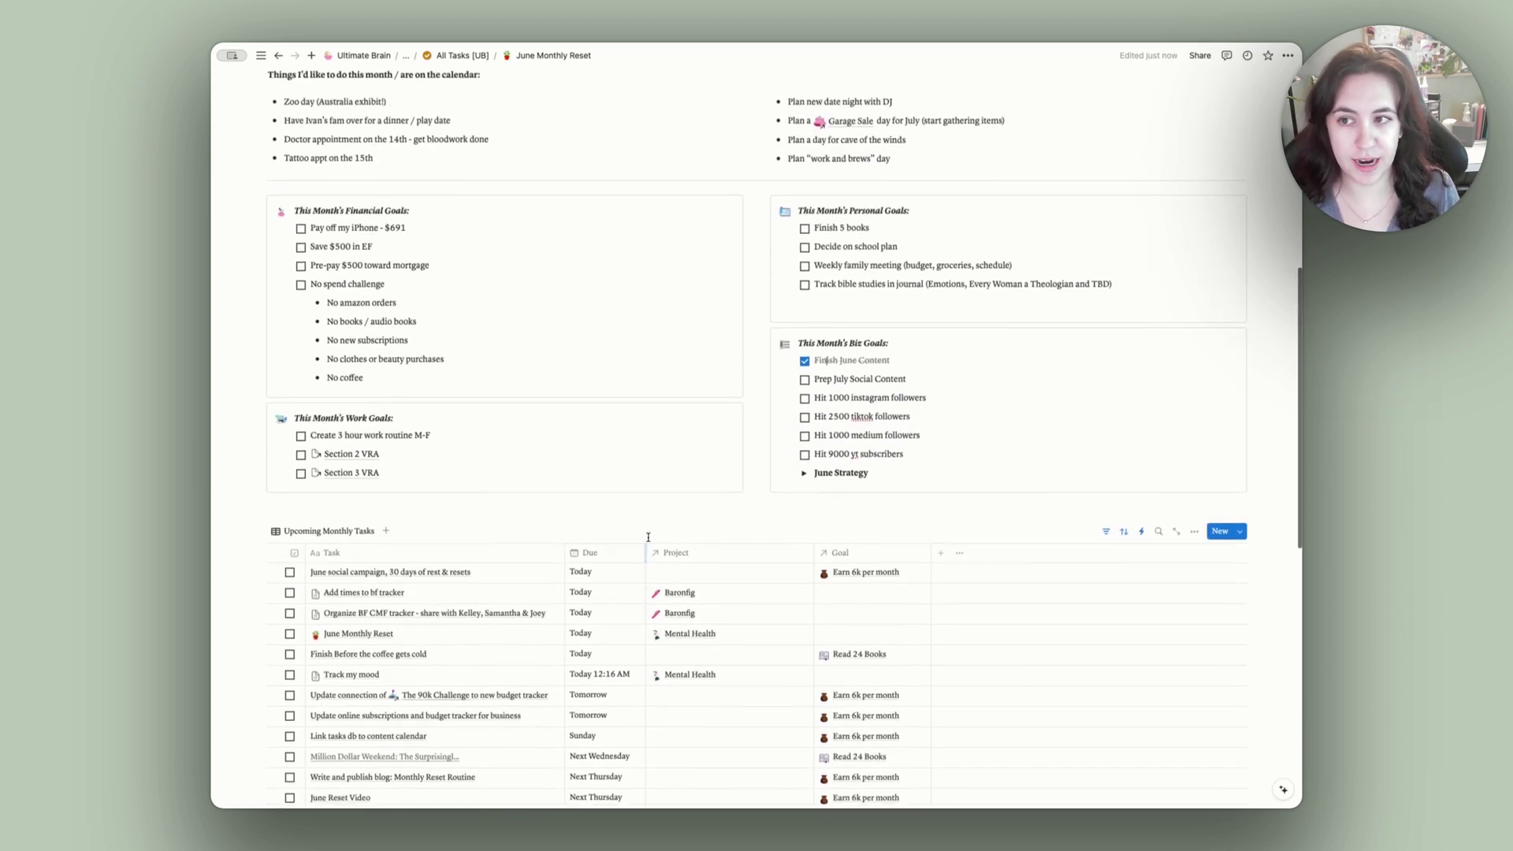
{"action": "left_click", "coordinate": [805, 366]}
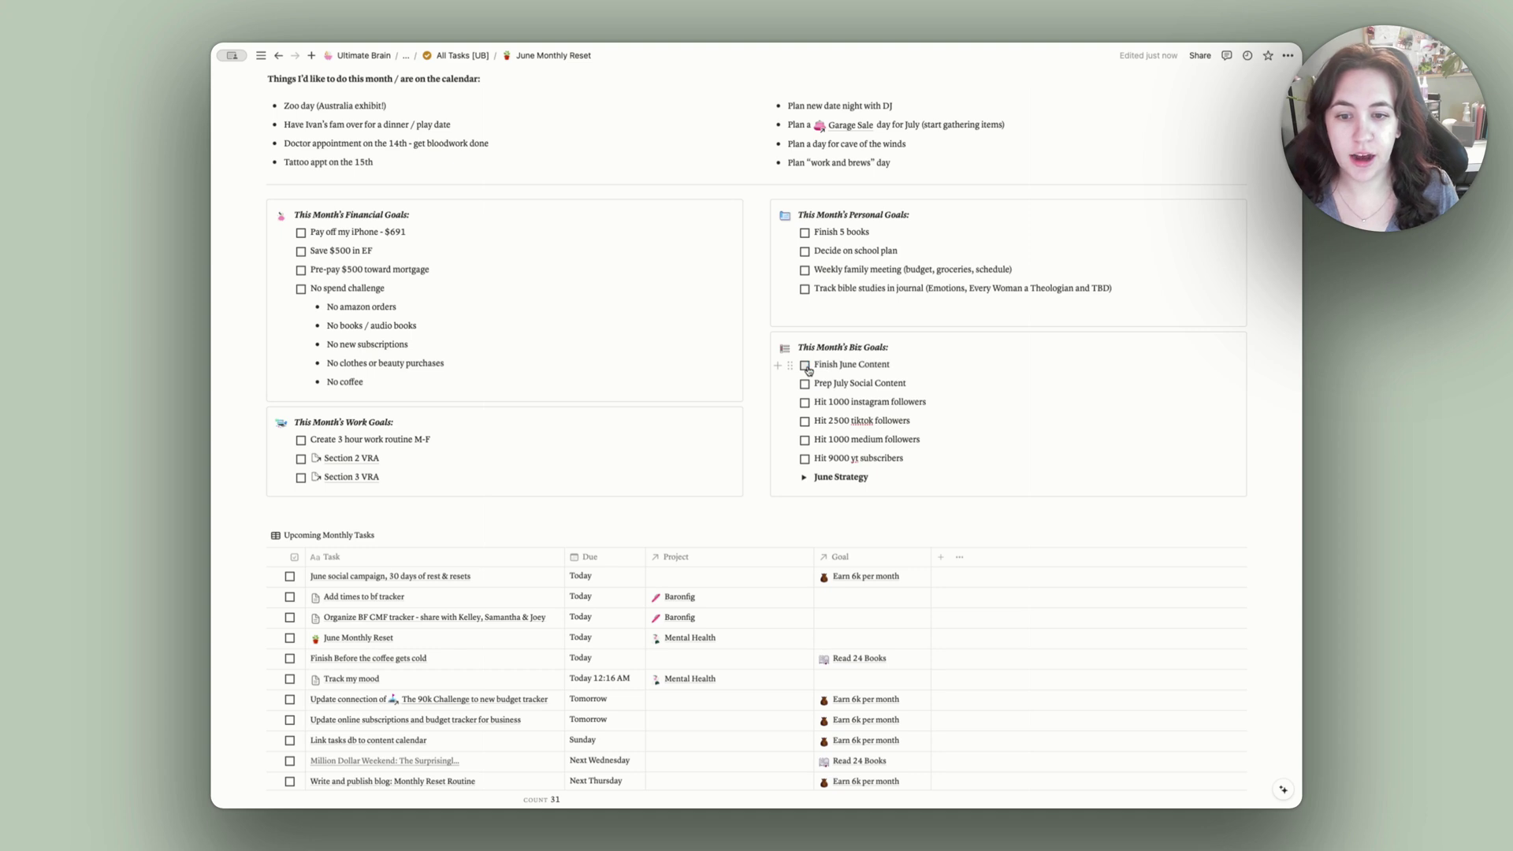
{"action": "double_click", "coordinate": [350, 249]}
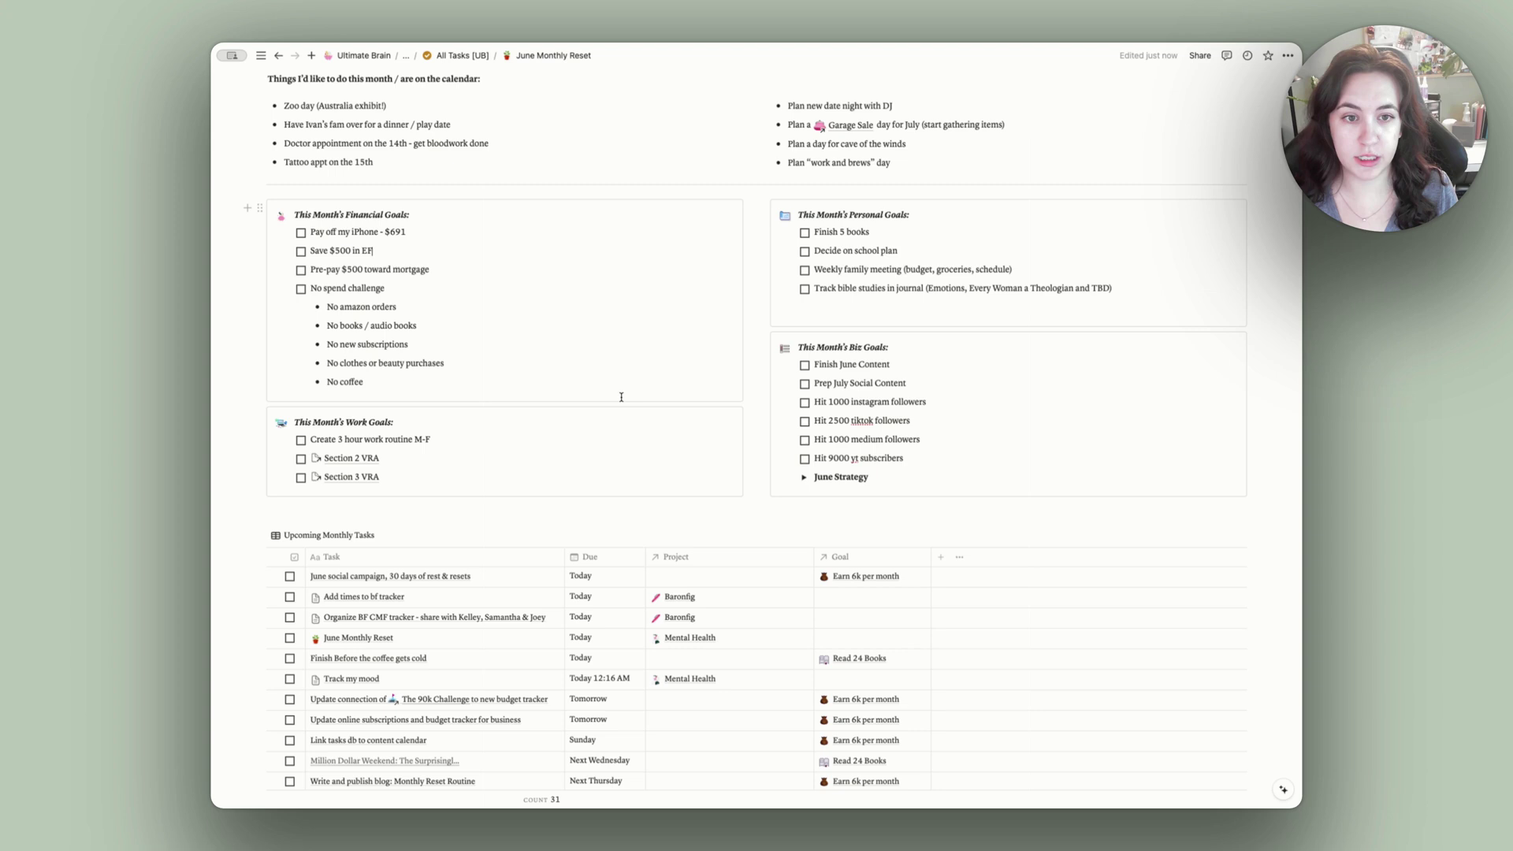
{"action": "scroll", "coordinate": [621, 397], "scroll_direction": "down", "scroll_amount": 3}
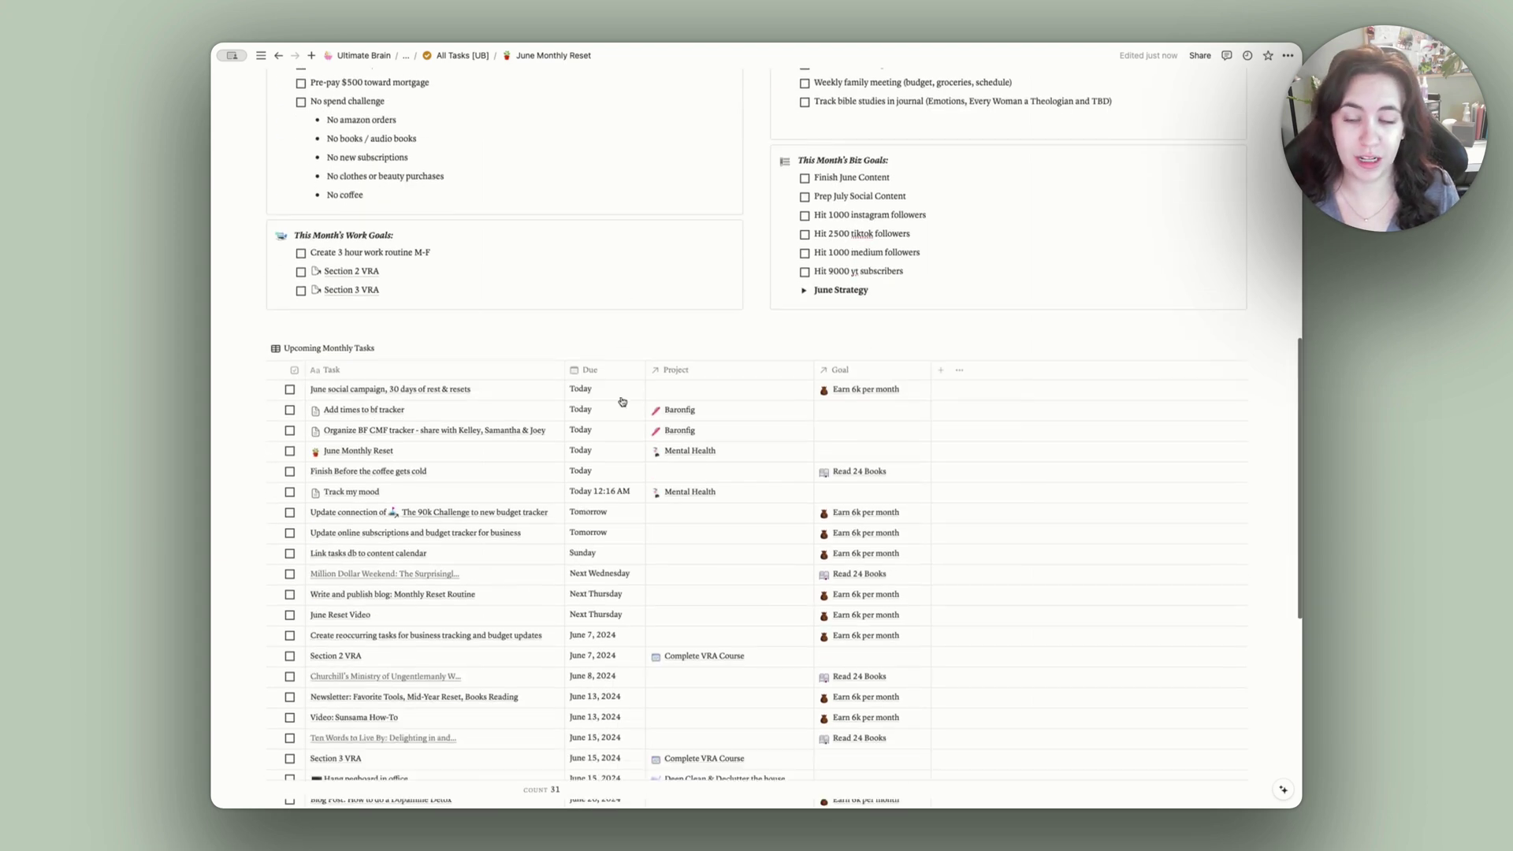
{"action": "scroll", "coordinate": [473, 315], "scroll_direction": "up", "scroll_amount": 2}
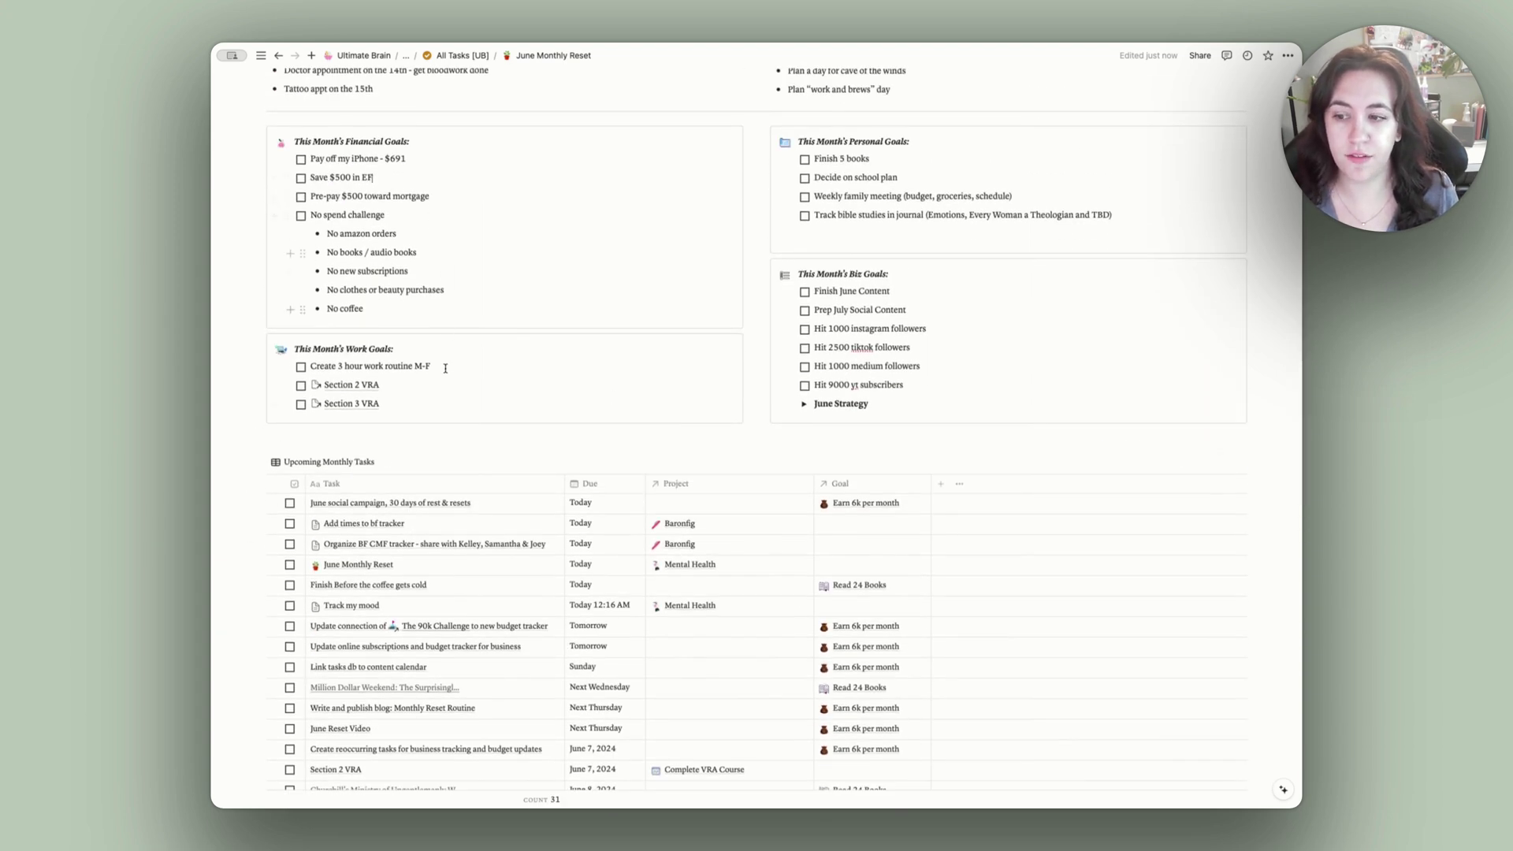
{"action": "triple_click", "coordinate": [372, 367]}
{"action": "left_click", "coordinate": [438, 368]}
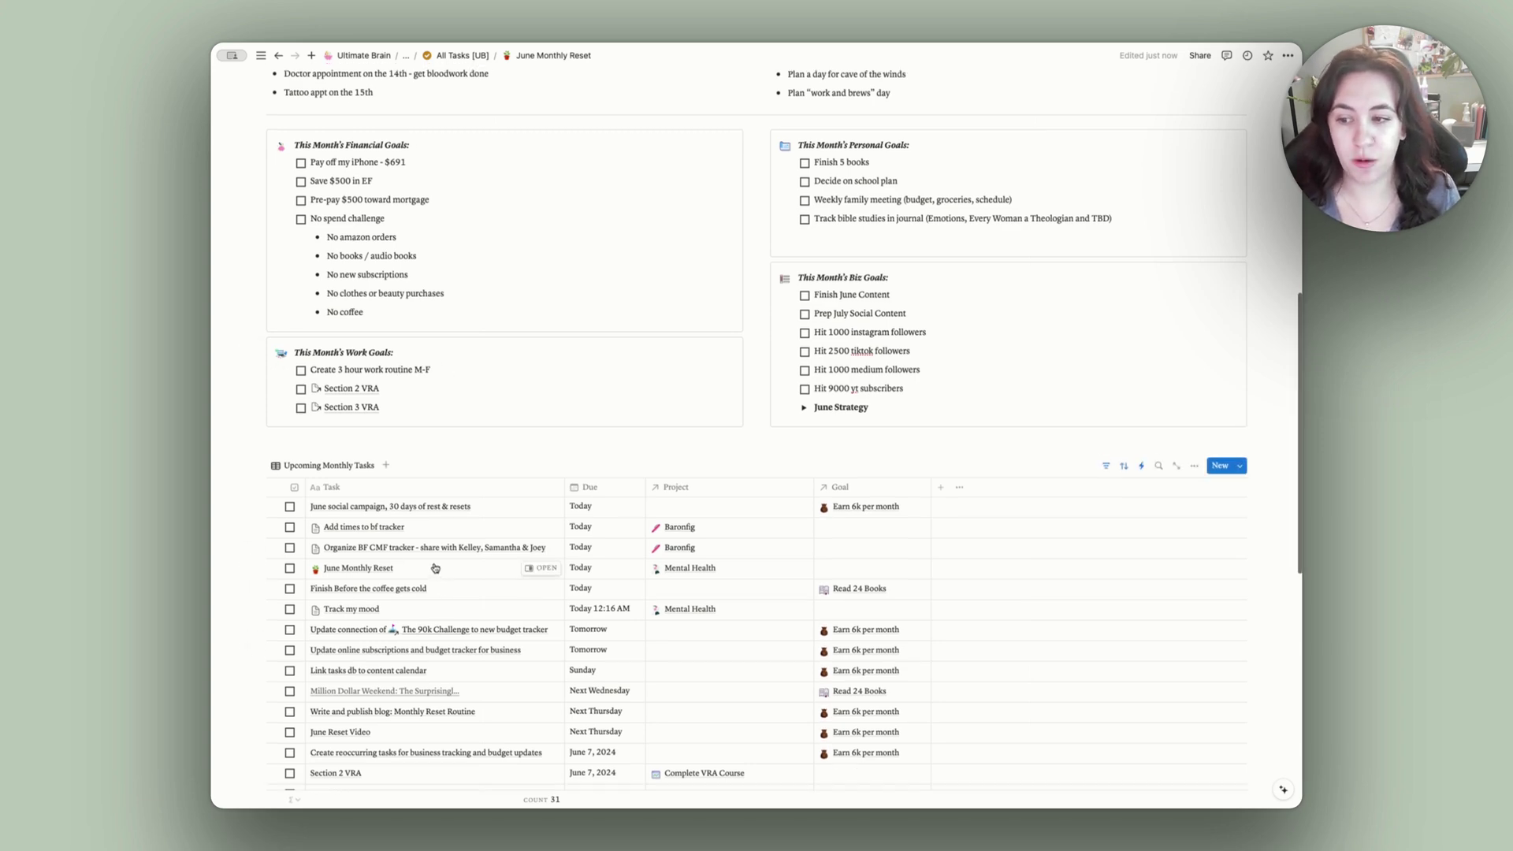
{"action": "scroll", "coordinate": [787, 398], "scroll_direction": "up", "scroll_amount": 3}
{"action": "scroll", "coordinate": [713, 662], "scroll_direction": "down", "scroll_amount": 10}
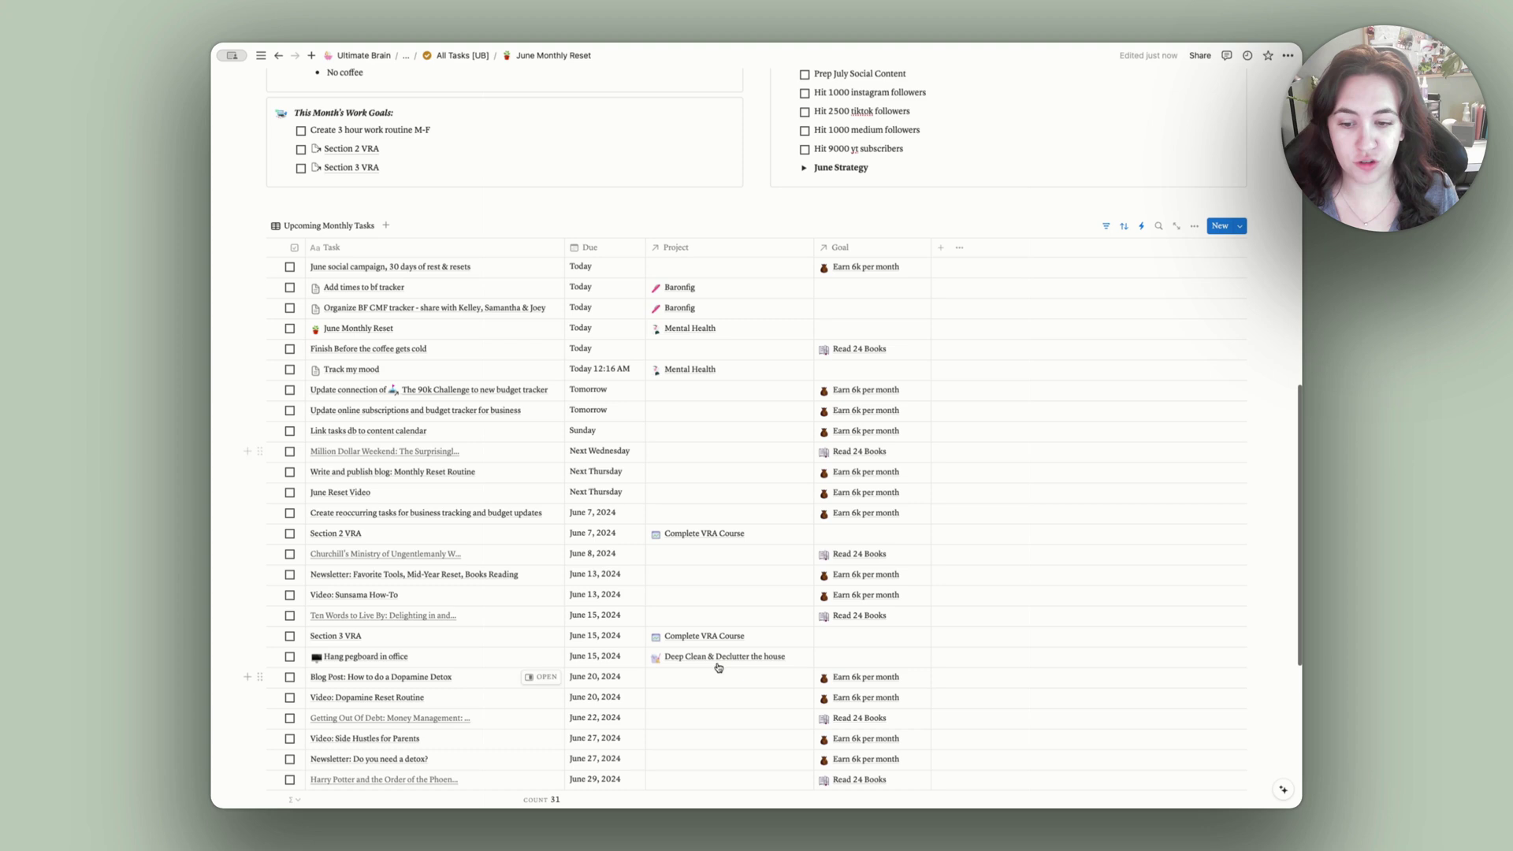
{"action": "scroll", "coordinate": [461, 561], "scroll_direction": "down", "scroll_amount": 2}
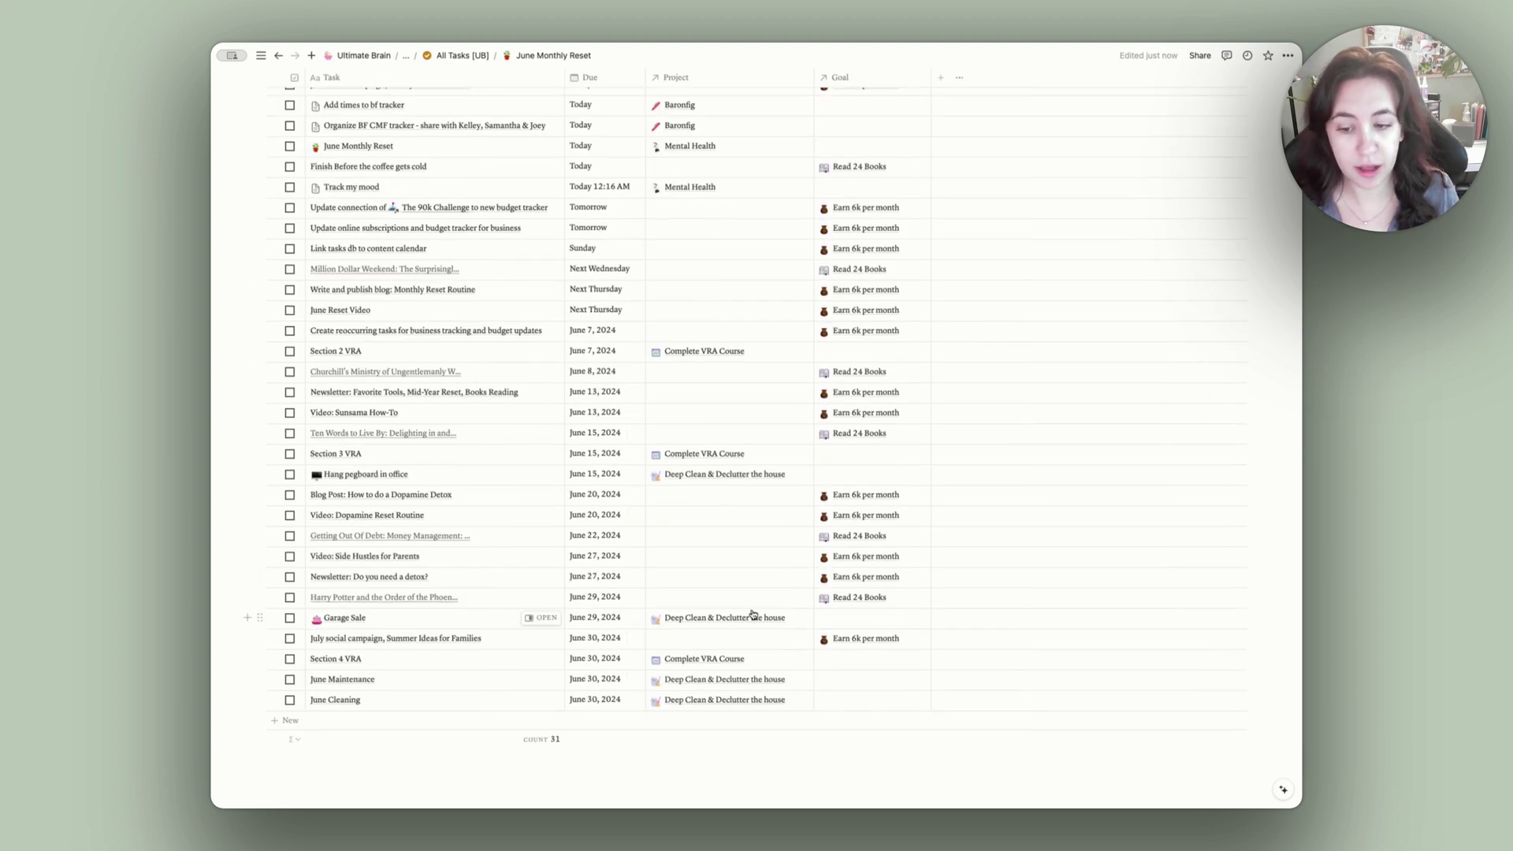
{"action": "scroll", "coordinate": [752, 614], "scroll_direction": "up", "scroll_amount": 1}
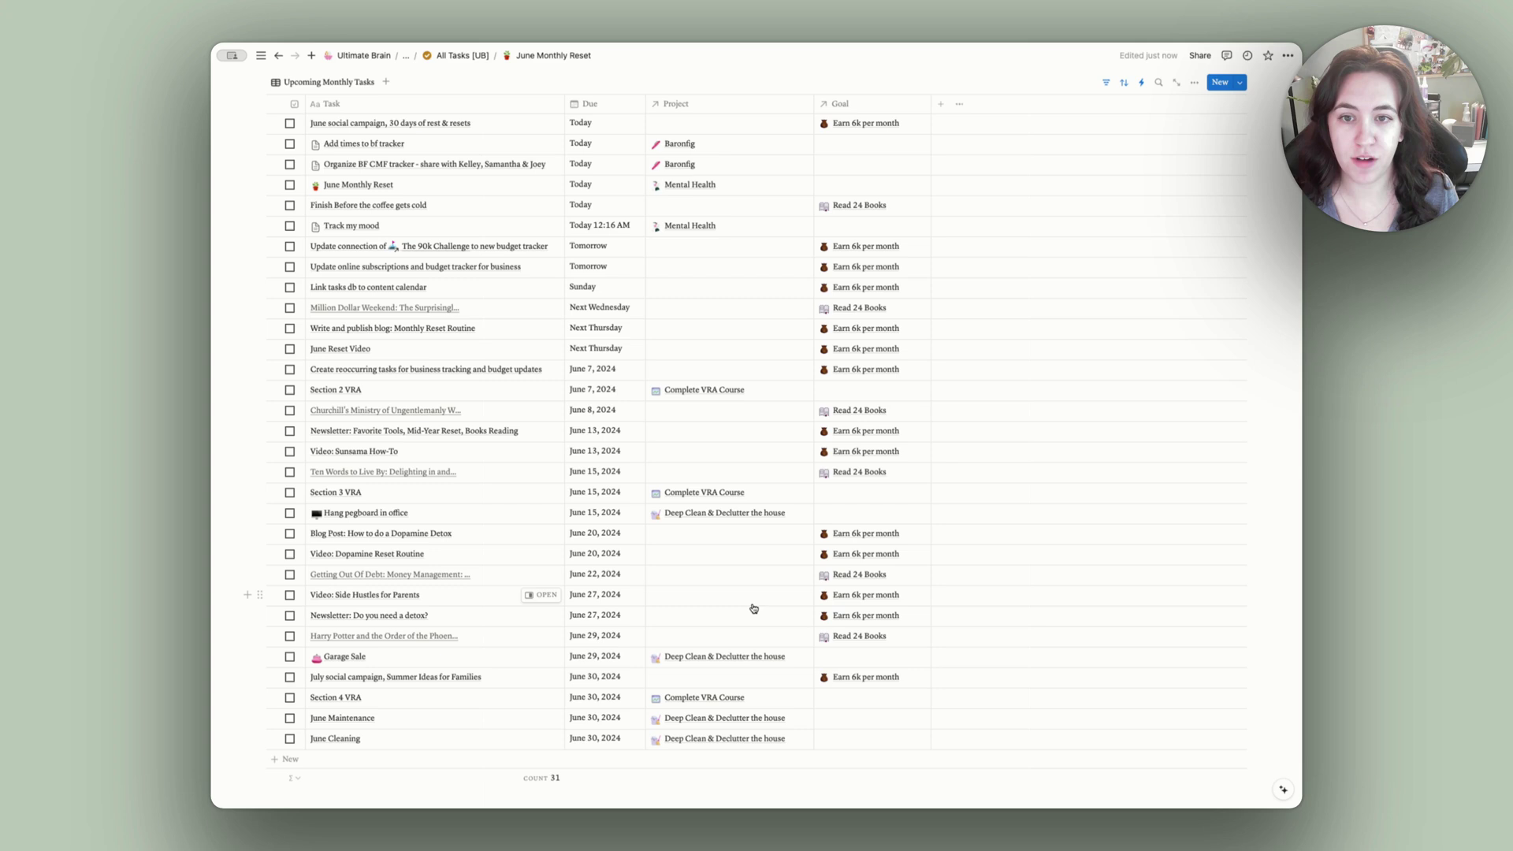
{"action": "scroll", "coordinate": [751, 615], "scroll_direction": "up", "scroll_amount": 5}
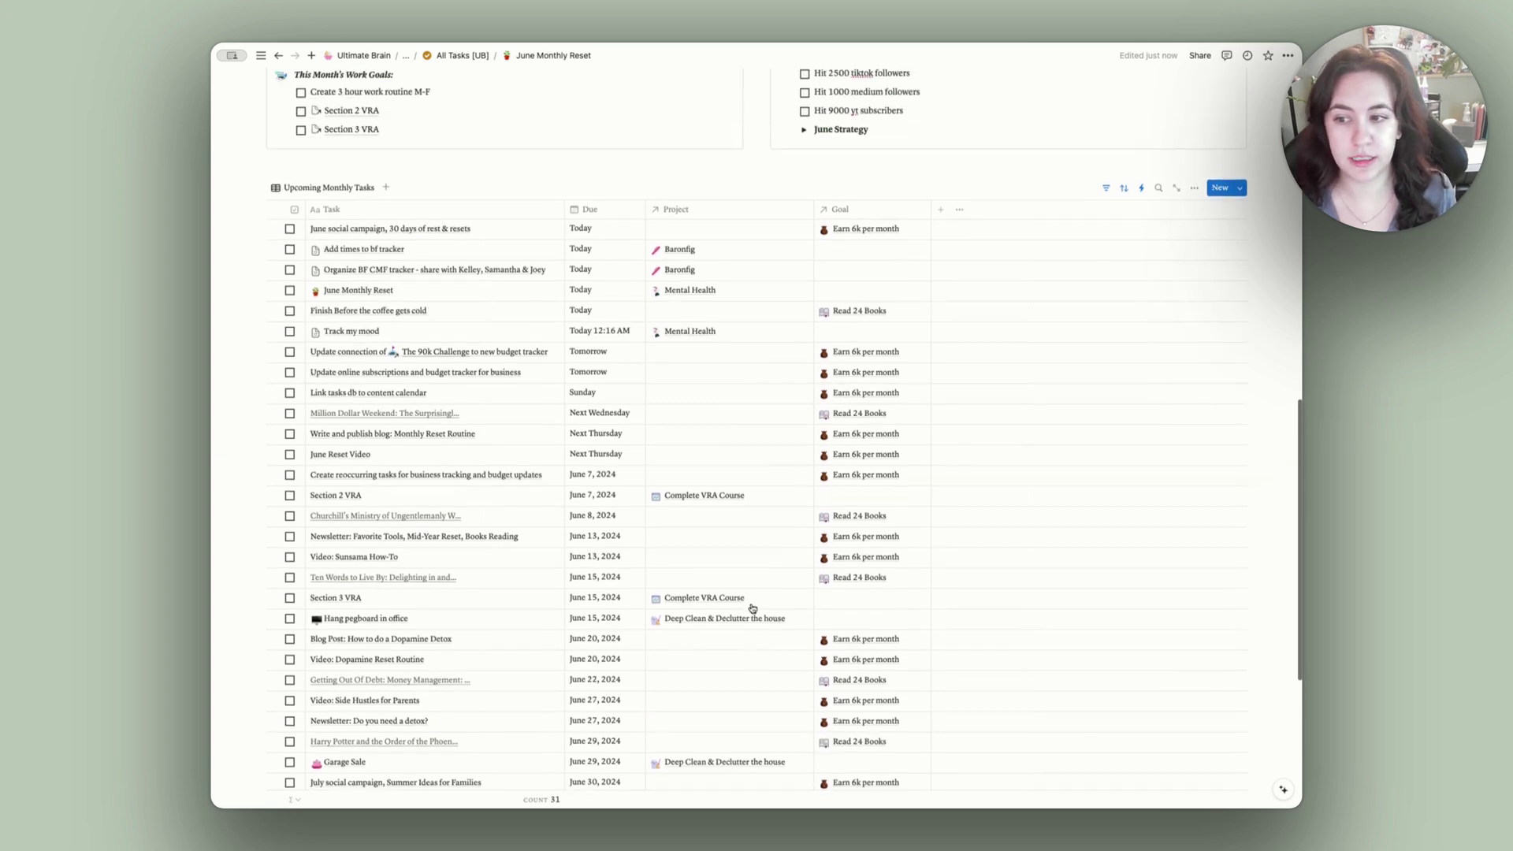
{"action": "left_click", "coordinate": [1240, 330]}
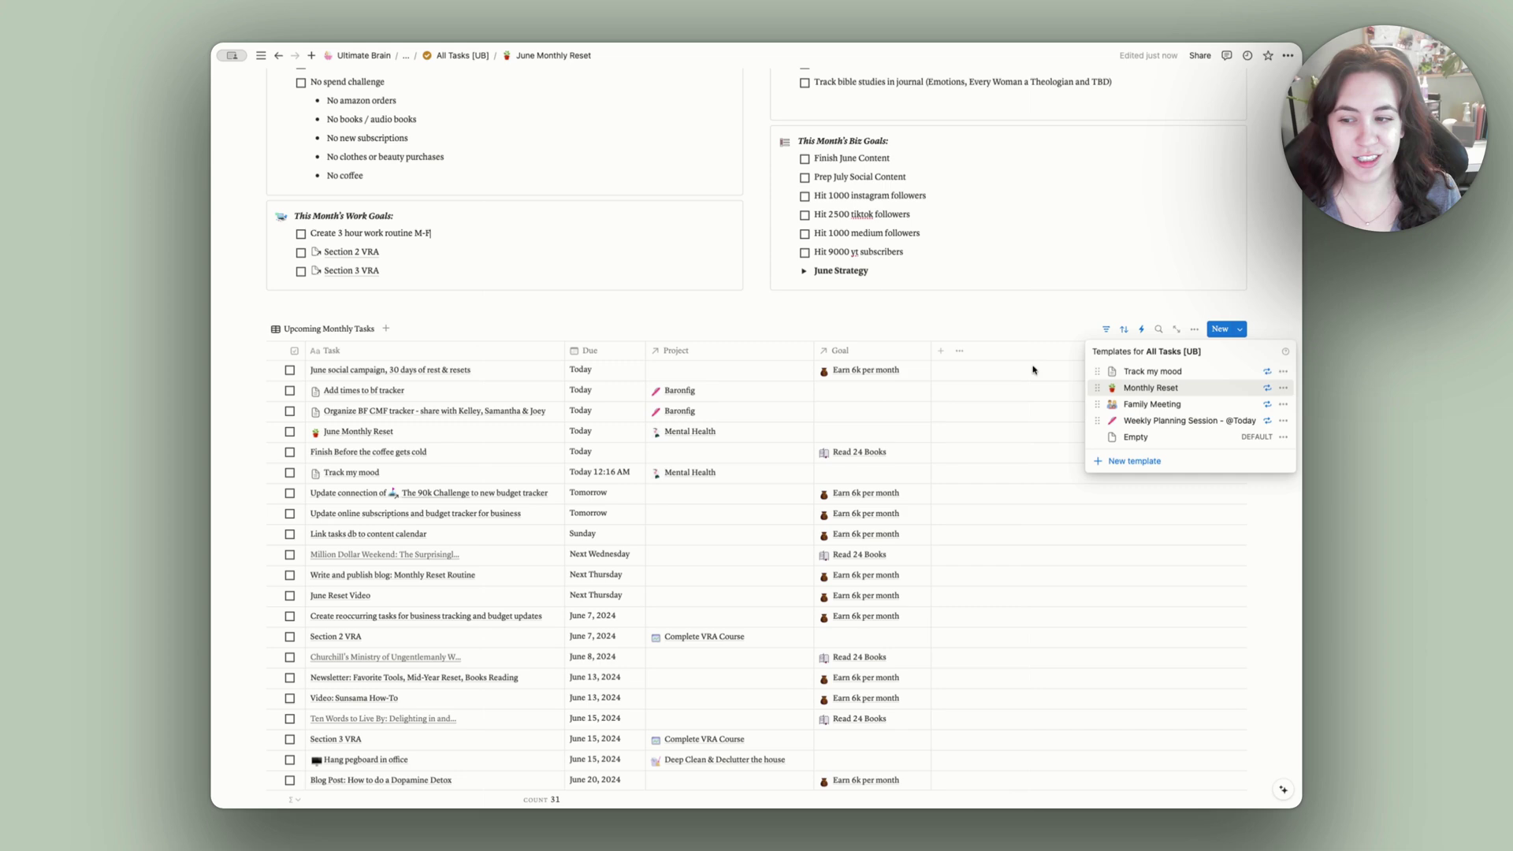
{"action": "left_click", "coordinate": [1059, 422]}
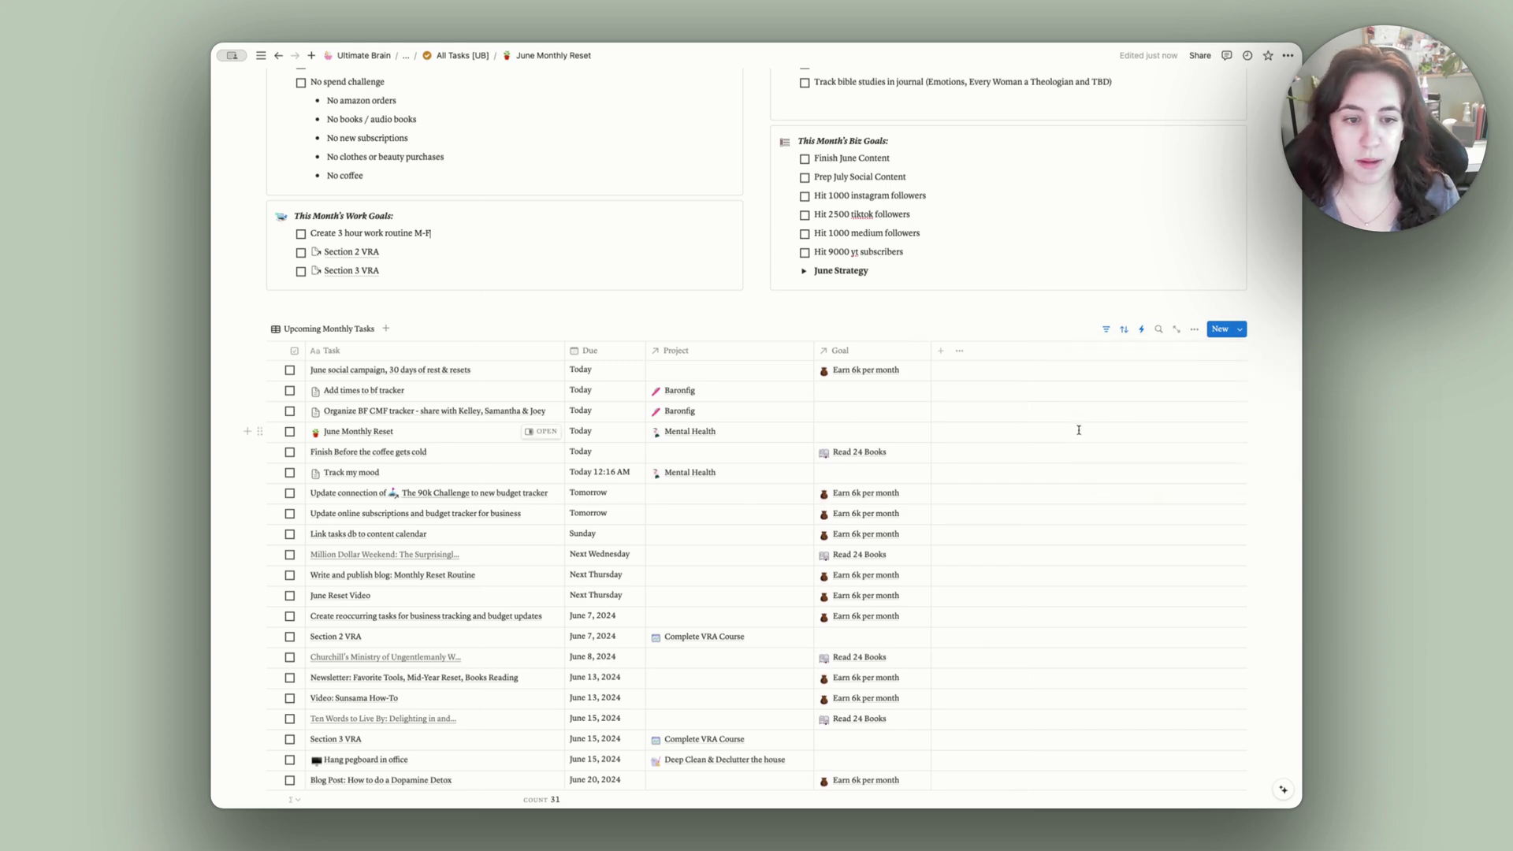
{"action": "scroll", "coordinate": [1071, 426], "scroll_direction": "down", "scroll_amount": 5}
{"action": "scroll", "coordinate": [1081, 431], "scroll_direction": "up", "scroll_amount": 8}
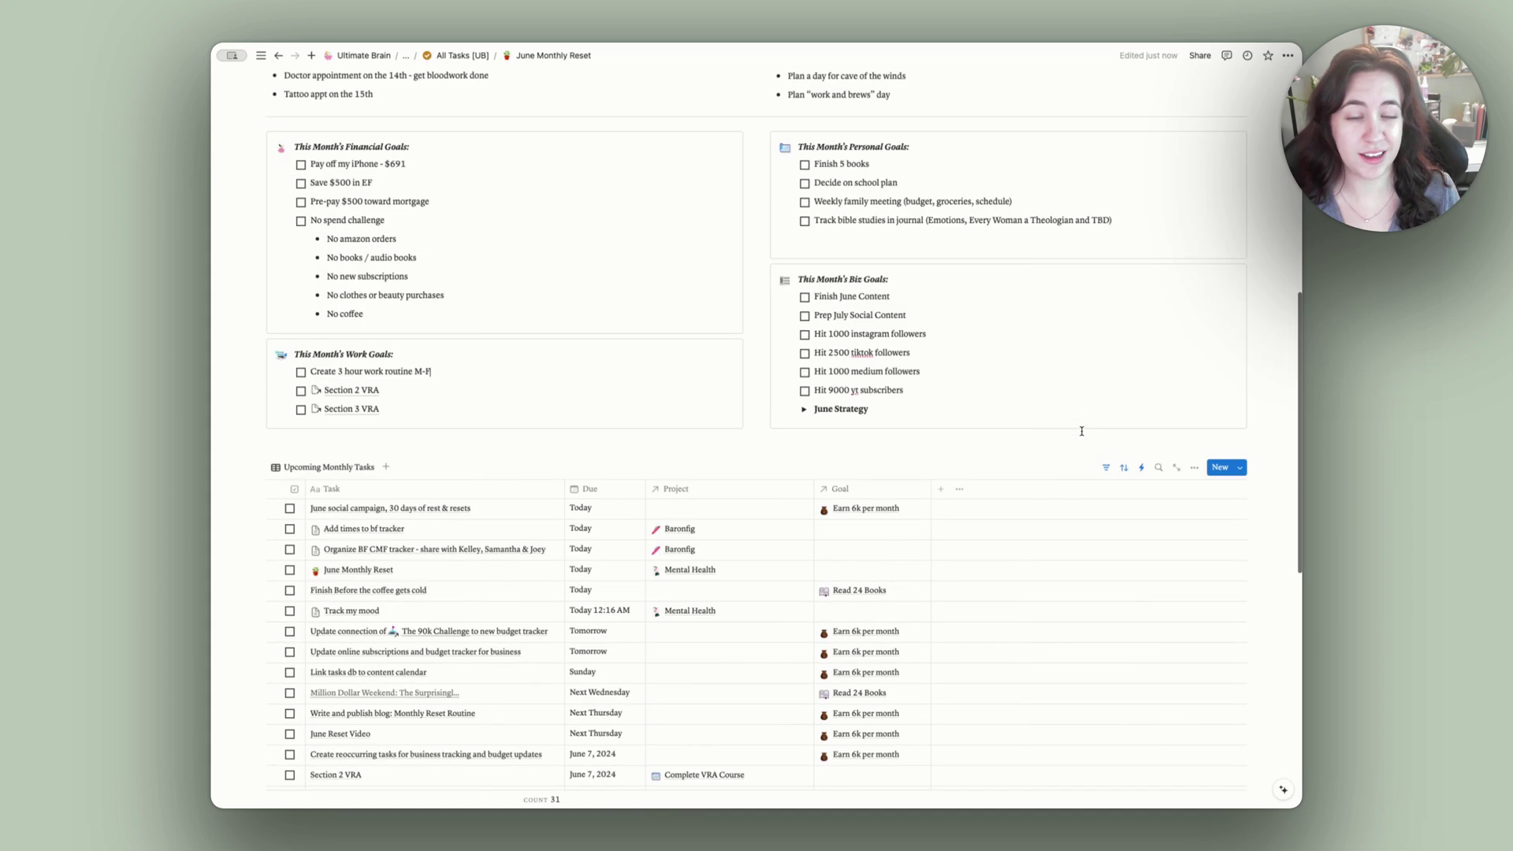
{"action": "left_click", "coordinate": [1239, 468]}
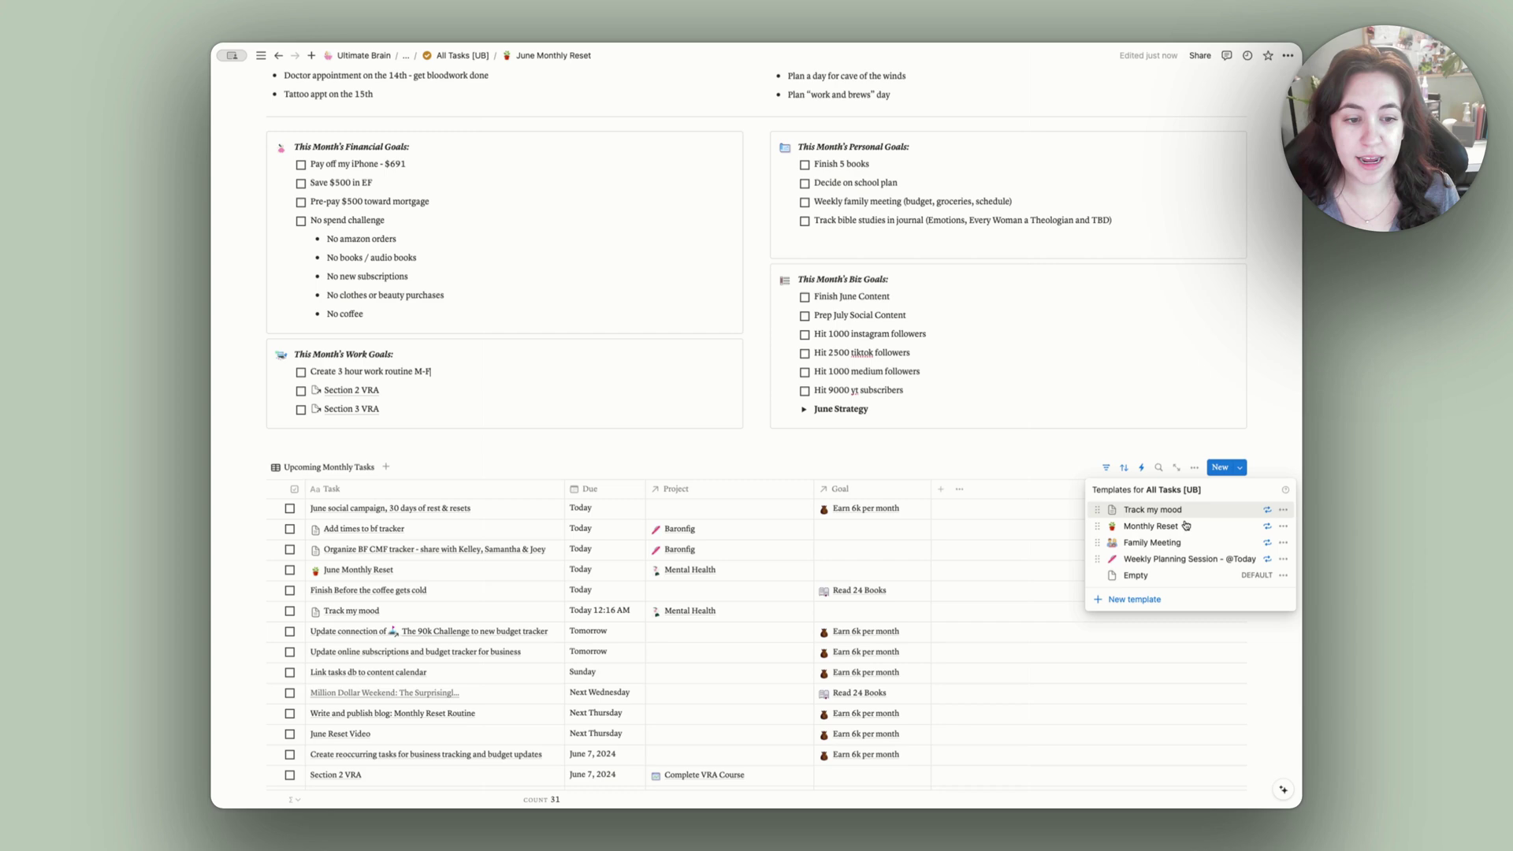
{"action": "left_click", "coordinate": [1055, 457]}
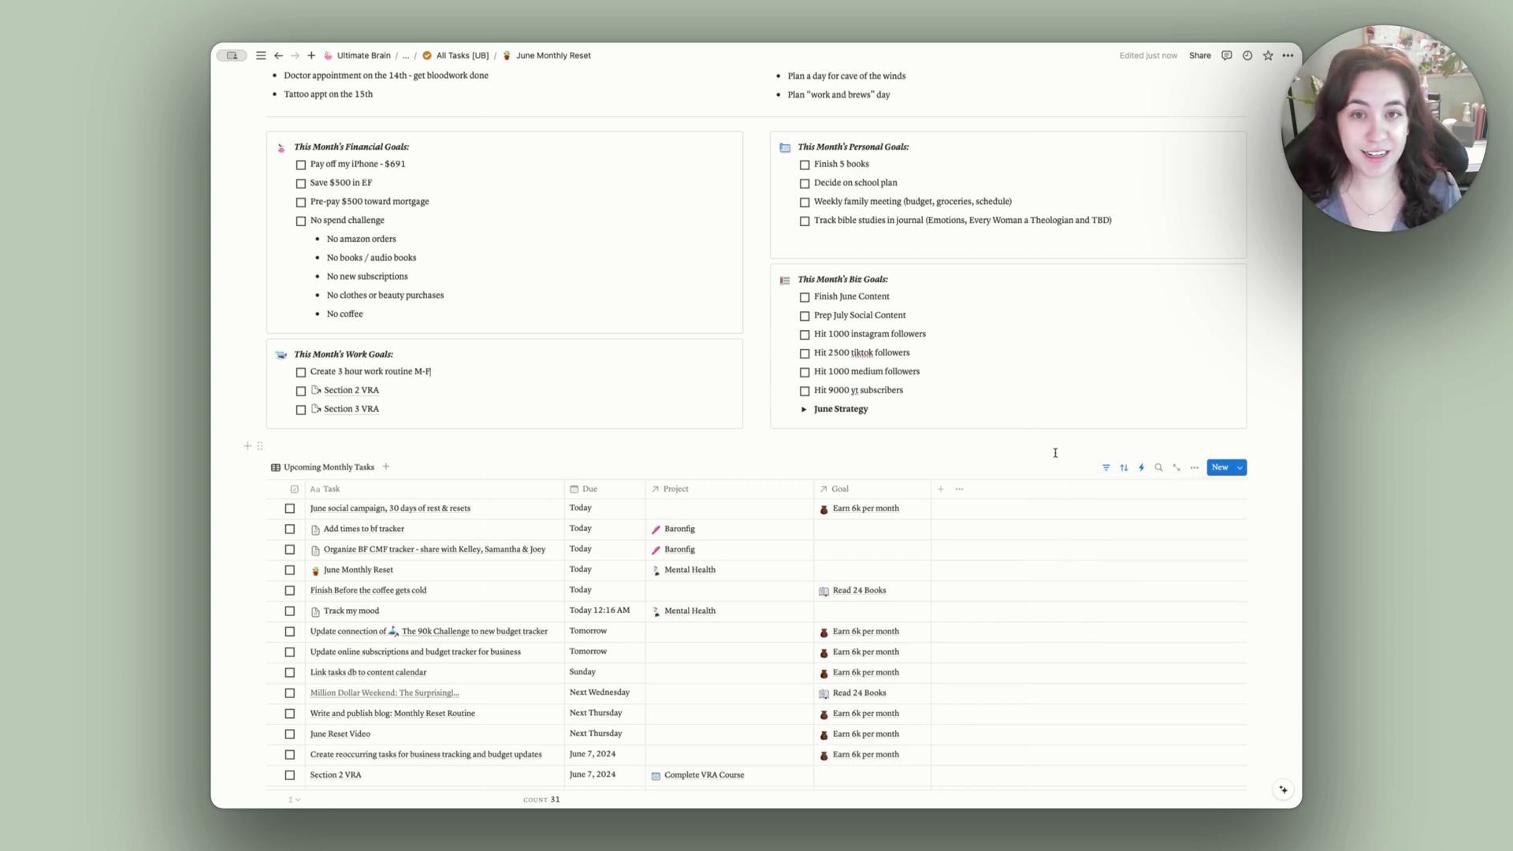
{"action": "scroll", "coordinate": [1055, 453], "scroll_direction": "up", "scroll_amount": 10}
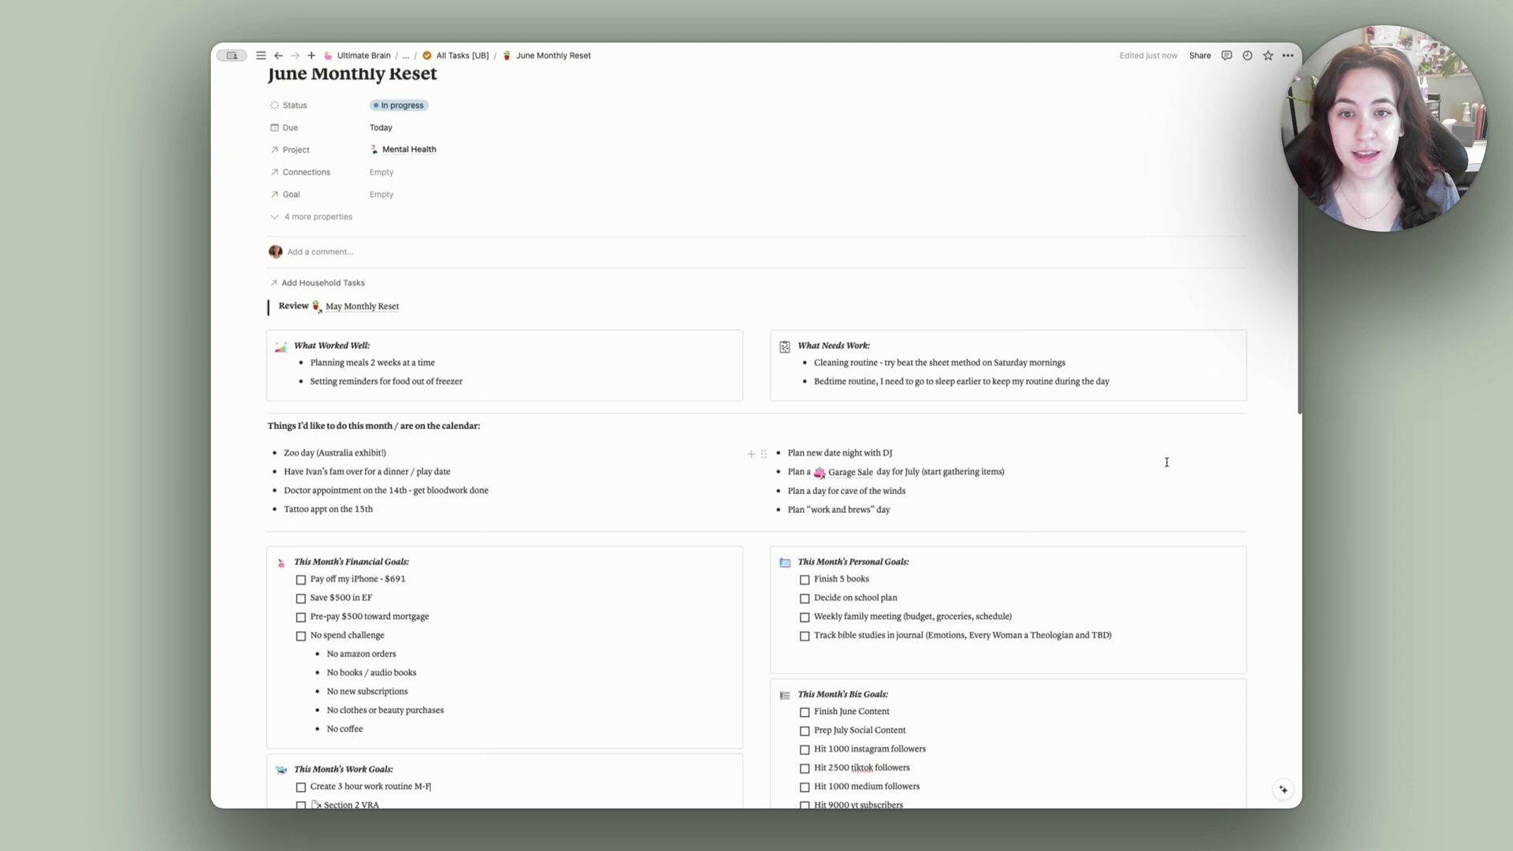
{"action": "scroll", "coordinate": [956, 361], "scroll_direction": "up", "scroll_amount": 2}
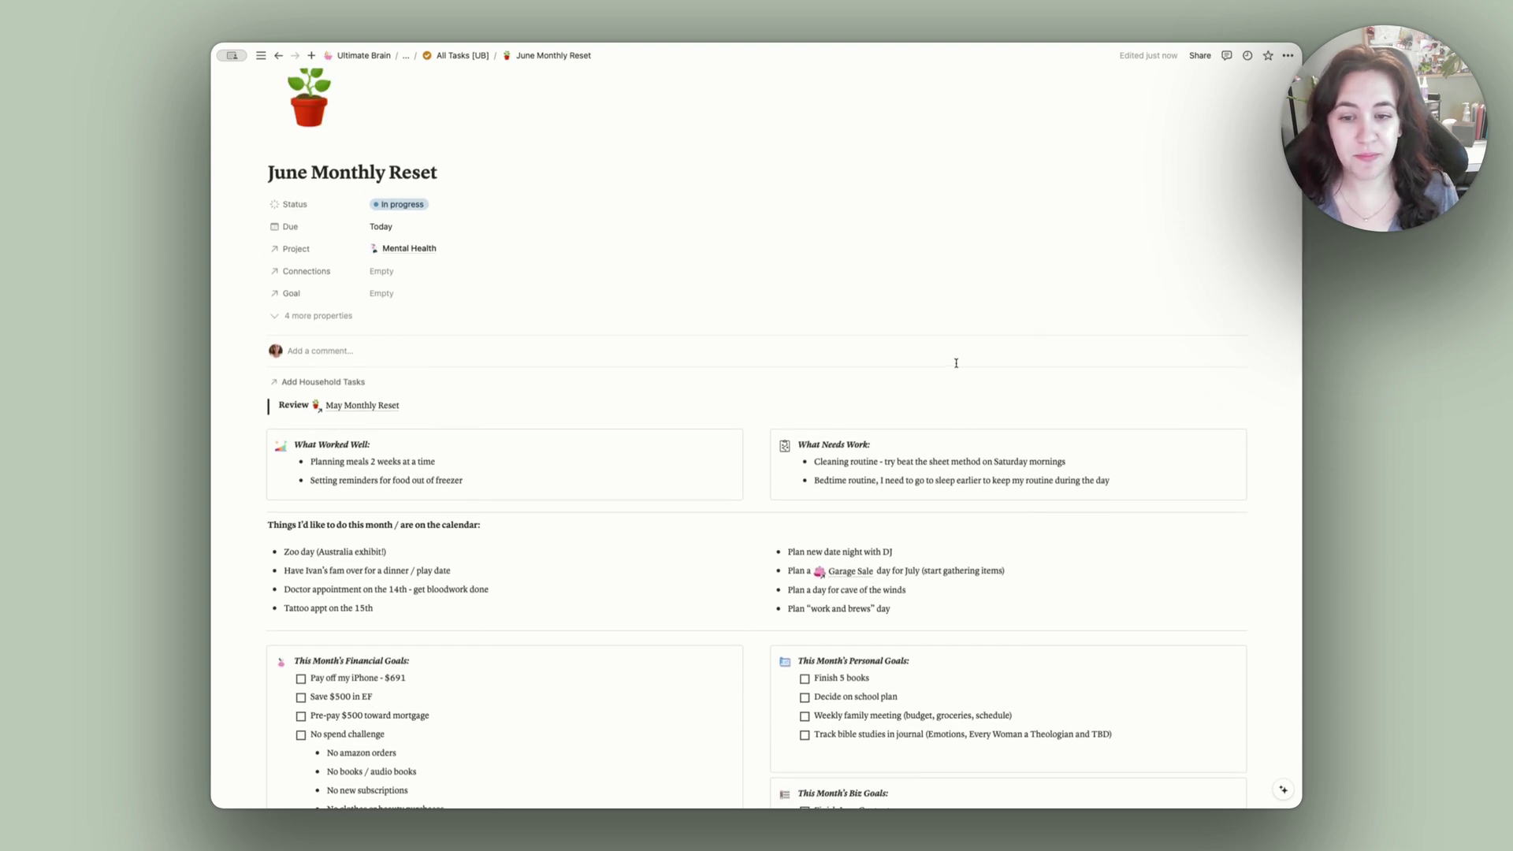